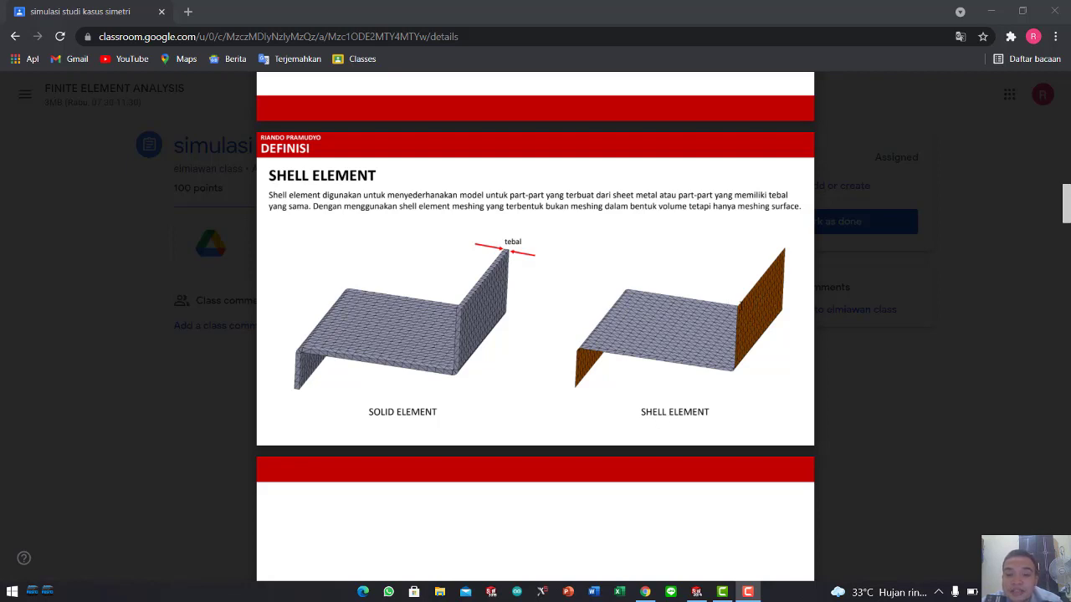
Switch to SOLIDWORKS and compare the Link 2 bracket's Default and symmetry configurations, ending with the symmetry configuration active
{"action": "left_click", "coordinate": [696, 591]}
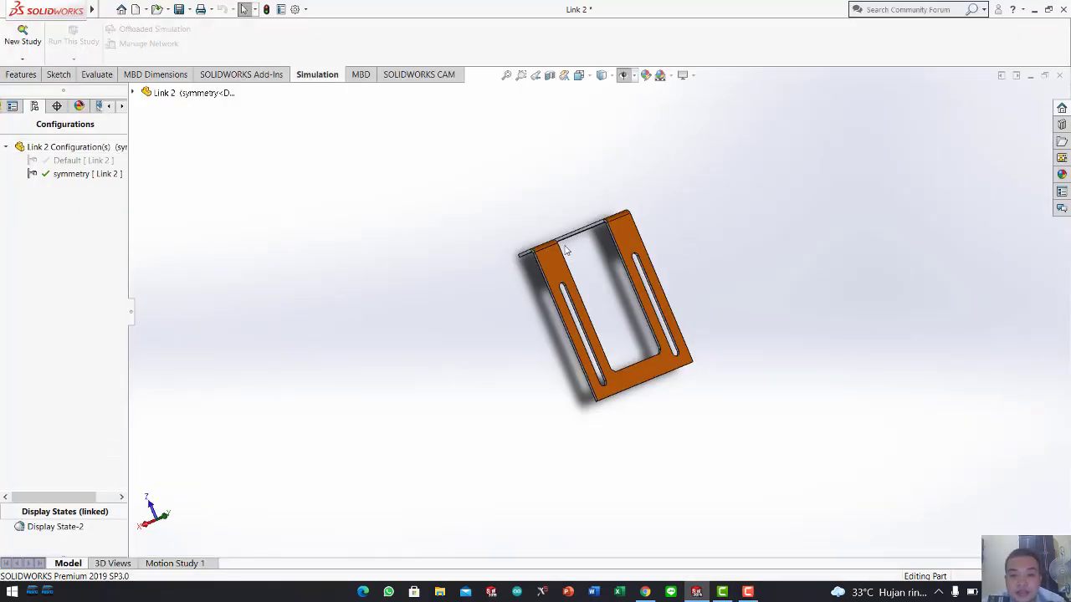
{"action": "middle_click_drag", "start_coordinate": [566, 250], "coordinate": [505, 249]}
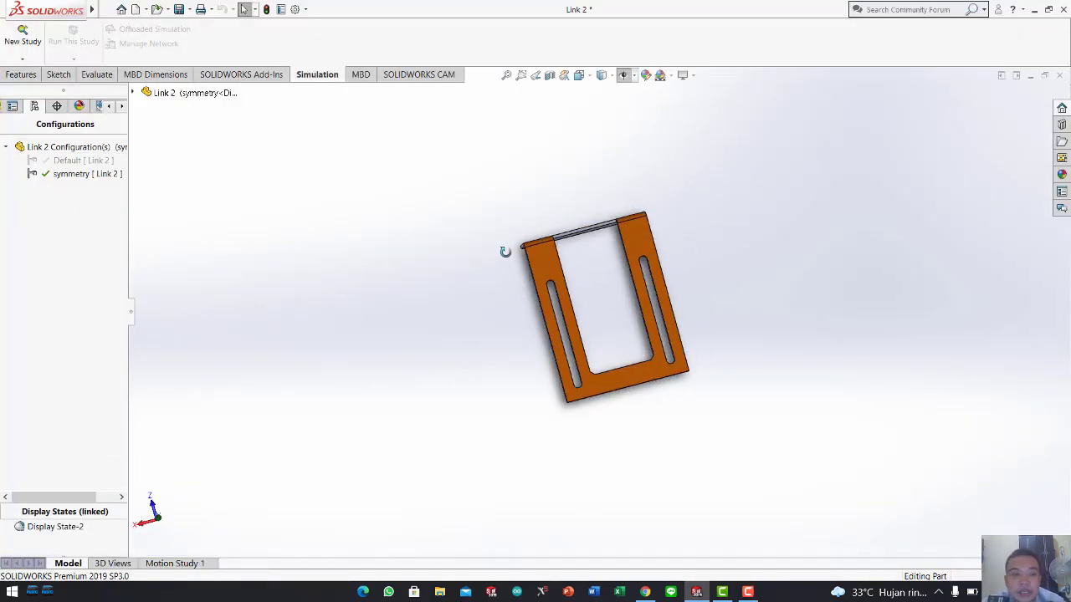
{"action": "double_click", "coordinate": [92, 160]}
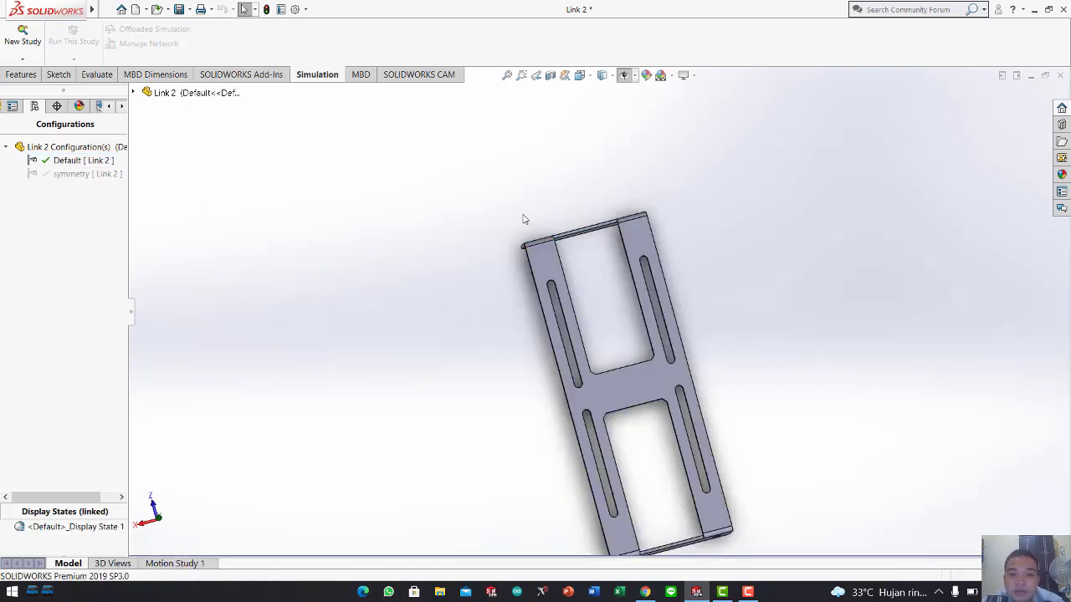
{"action": "middle_click_drag", "start_coordinate": [523, 219], "coordinate": [410, 312]}
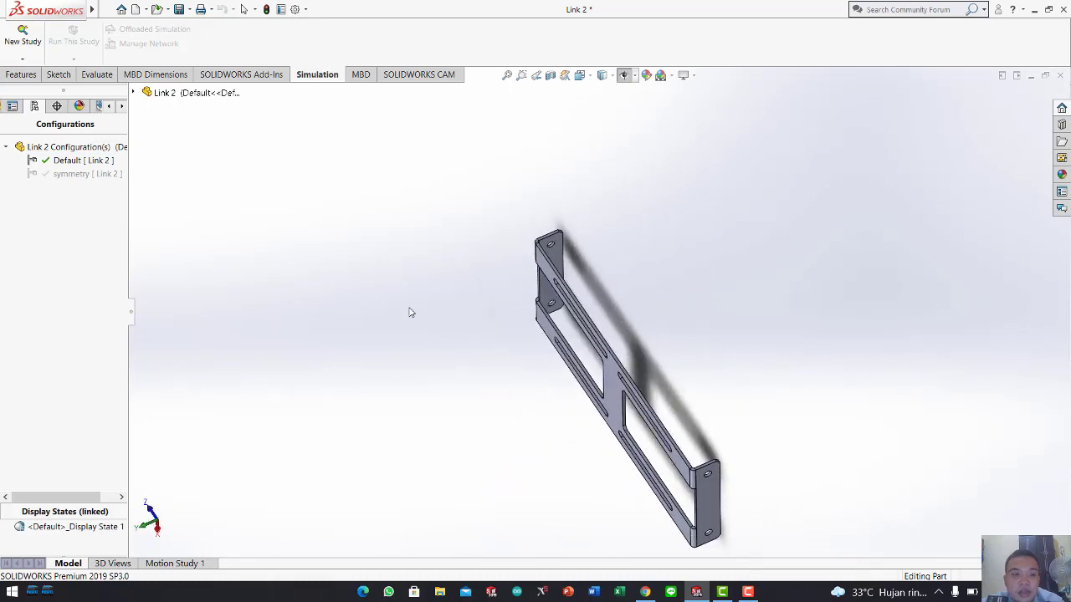
{"action": "double_click", "coordinate": [77, 174]}
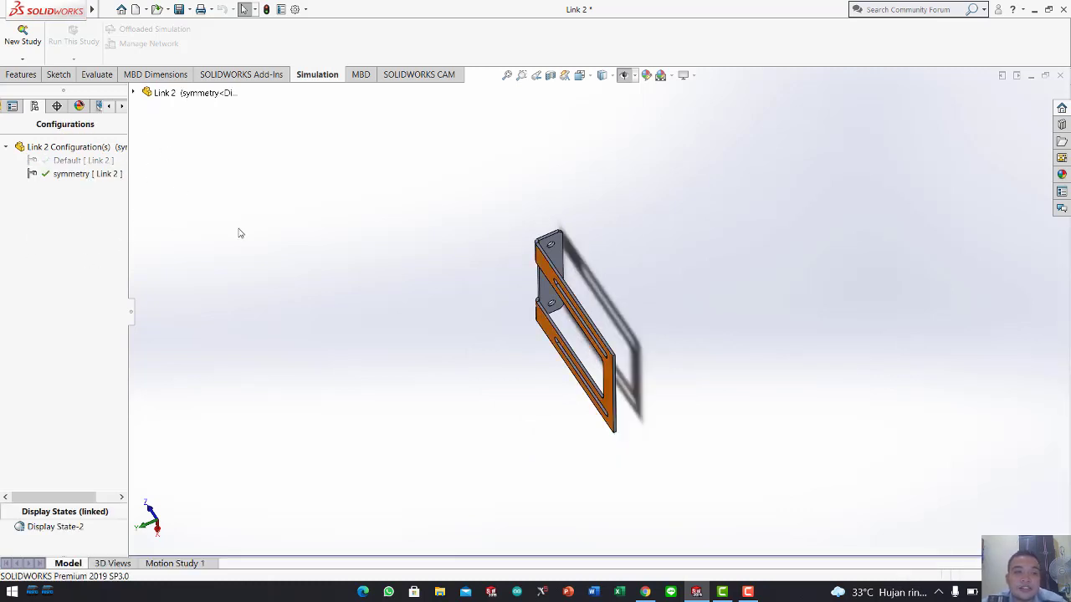
Create a new Static simulation study named Static 1 for the symmetry configuration
{"action": "left_click", "coordinate": [22, 38]}
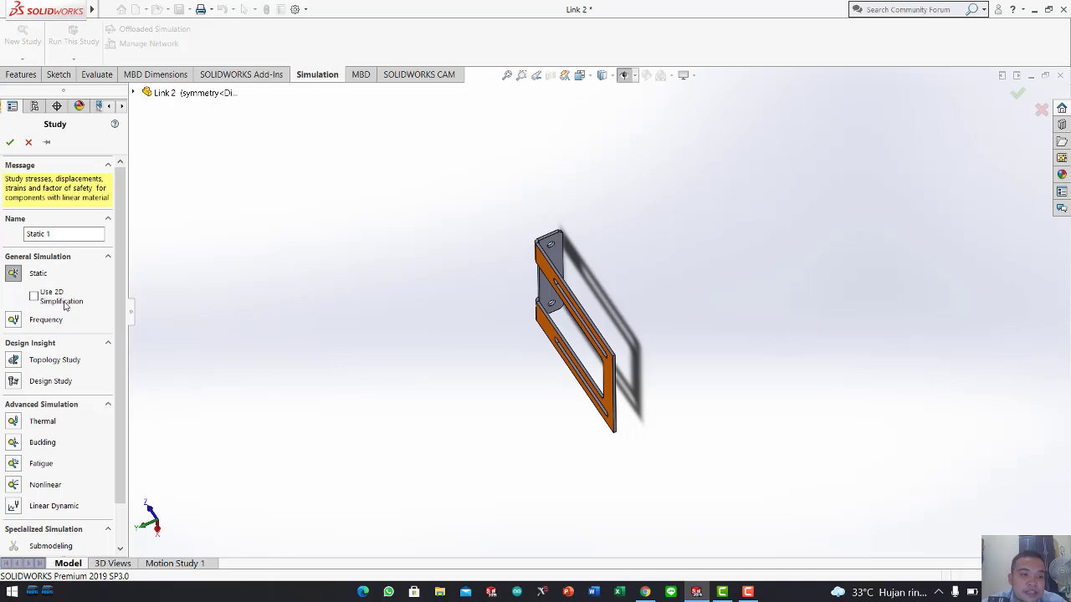
{"action": "left_click", "coordinate": [16, 276]}
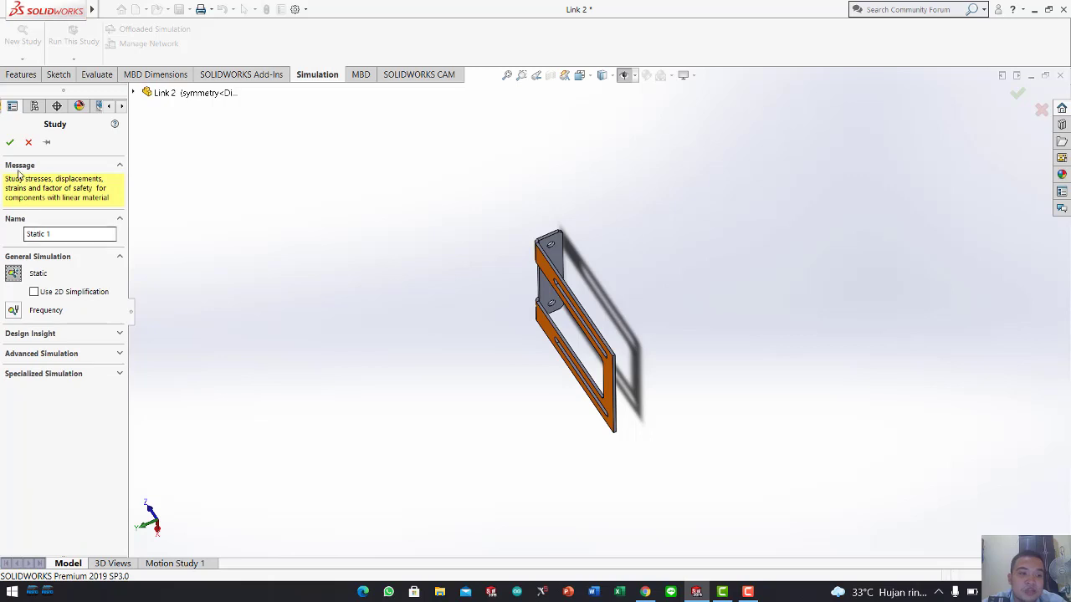
{"action": "left_click", "coordinate": [11, 142]}
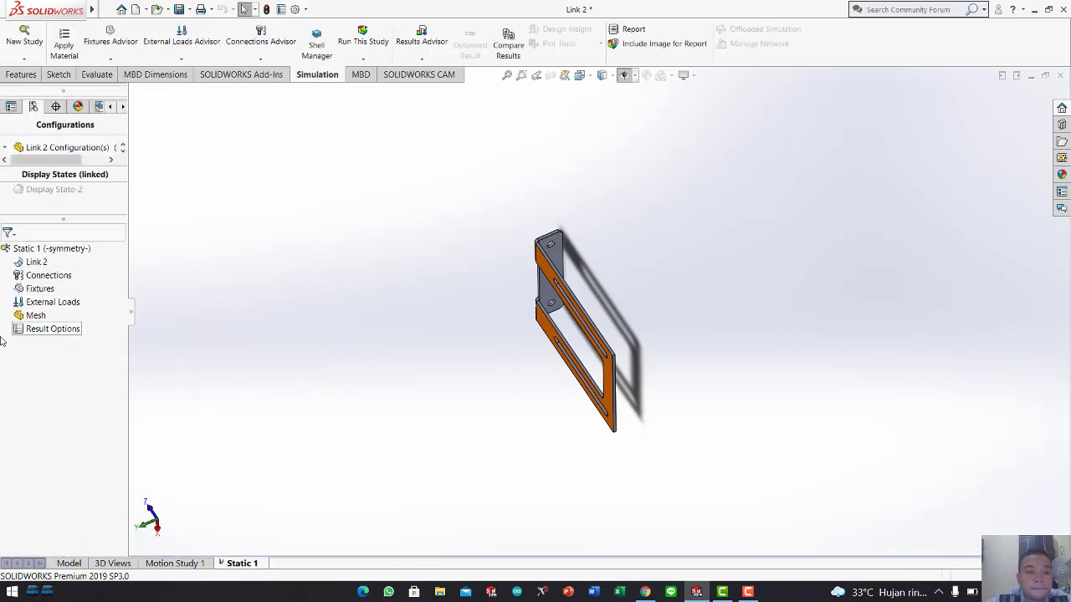
Apply Alloy Steel from the SOLIDWORKS Materials steel library to the Link 2 body in the study
{"action": "right_click", "coordinate": [39, 263]}
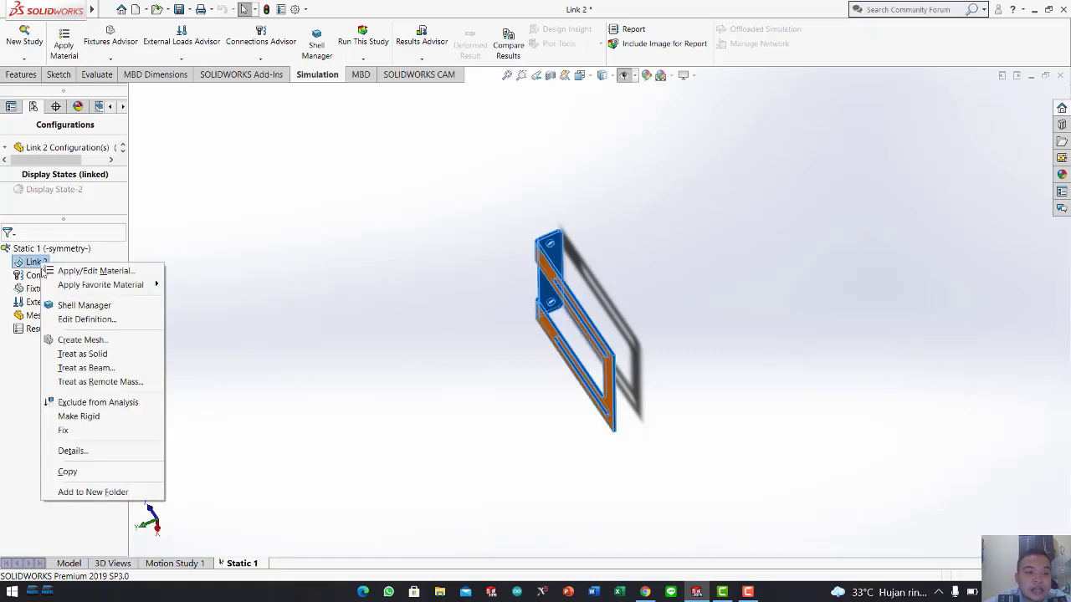
{"action": "left_click", "coordinate": [71, 271]}
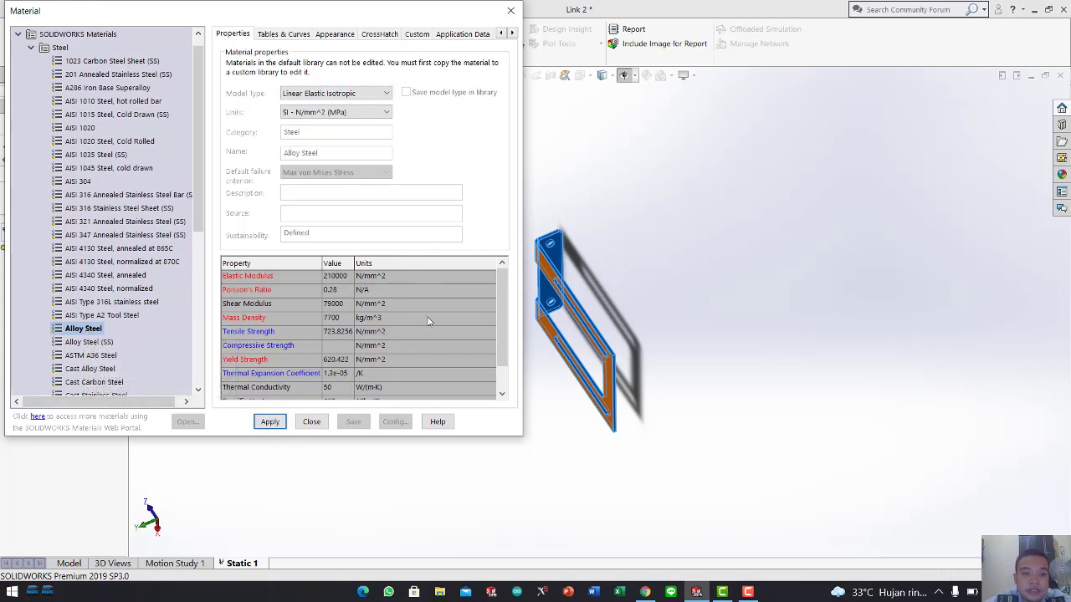
{"action": "left_click", "coordinate": [270, 421]}
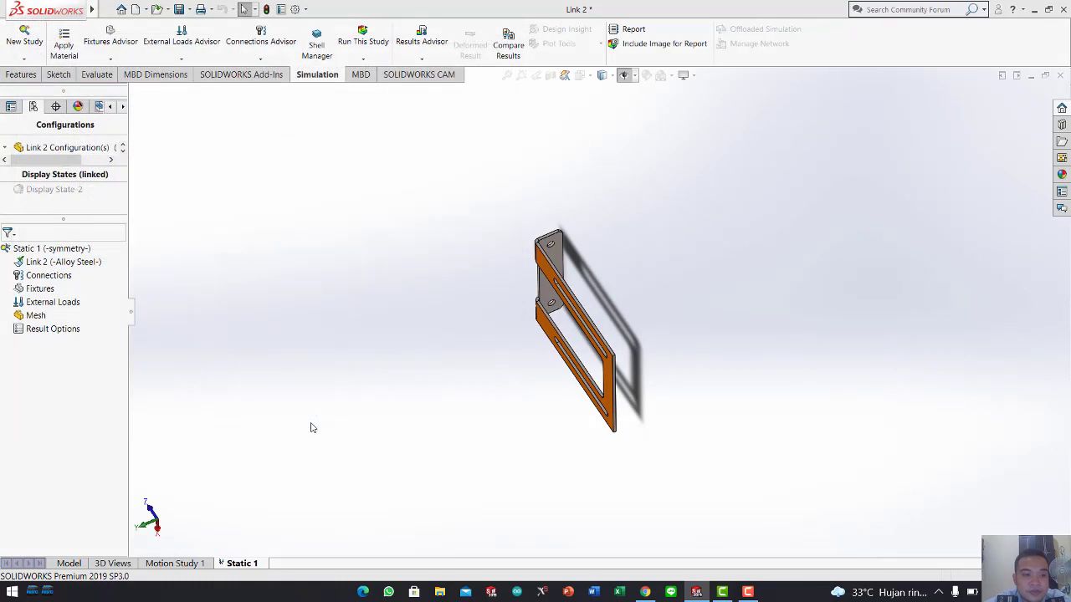
{"action": "left_click", "coordinate": [311, 421]}
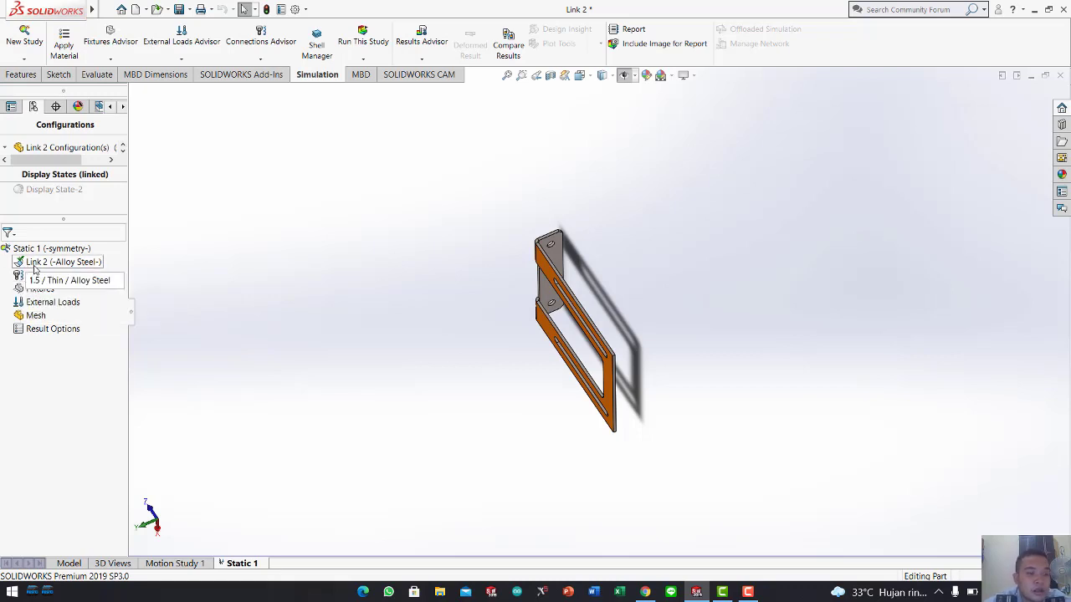
Treat Link 2 as a solid and select its outer flange face, both bend faces and slotted plate face for a thin shell definition
{"action": "right_click", "coordinate": [37, 267]}
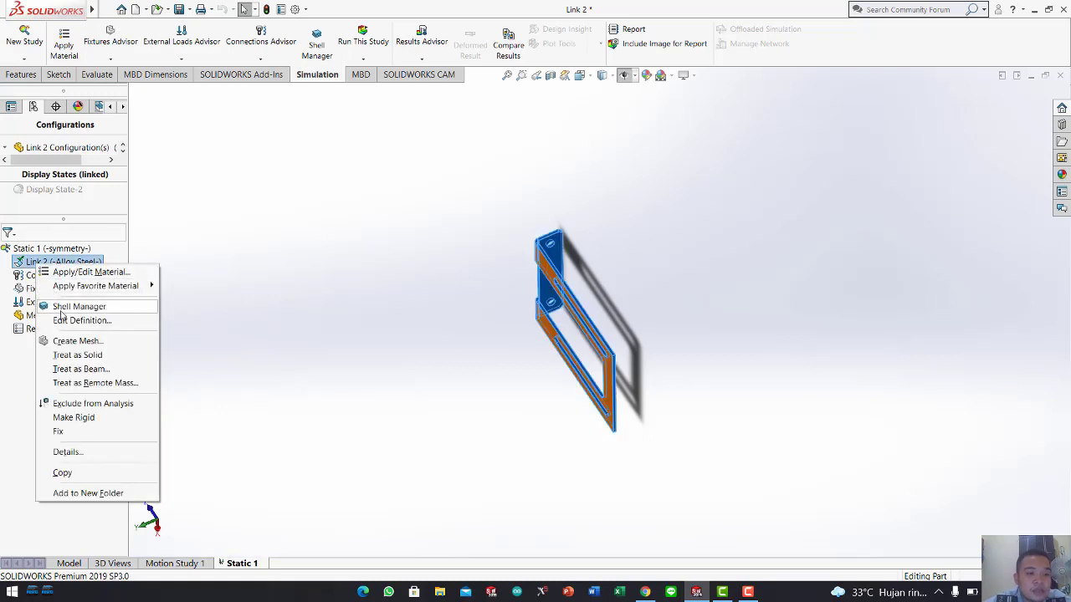
{"action": "left_click", "coordinate": [84, 357]}
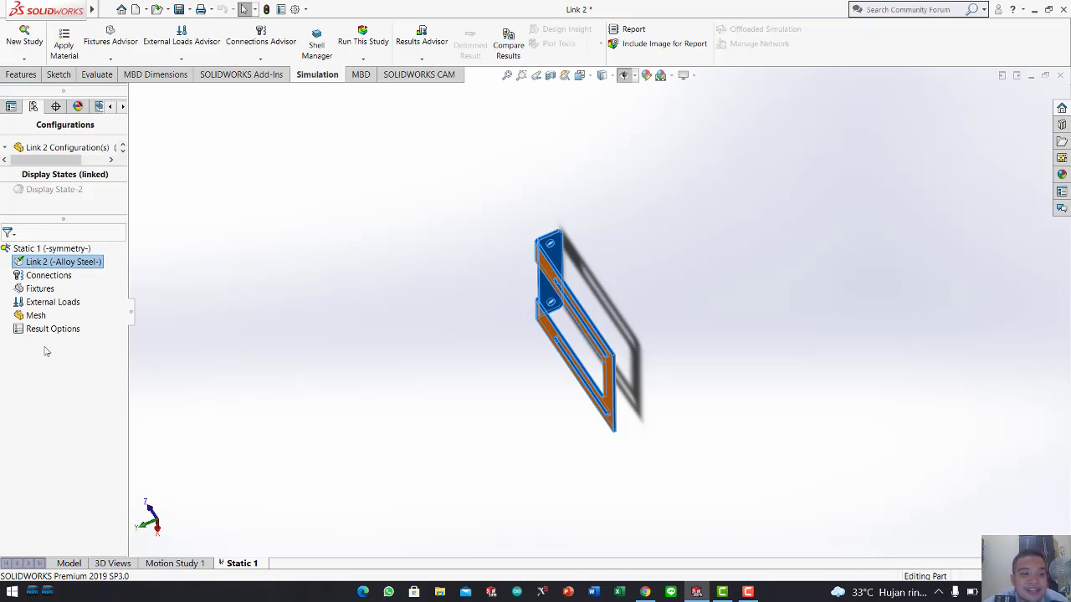
{"action": "right_click", "coordinate": [75, 266]}
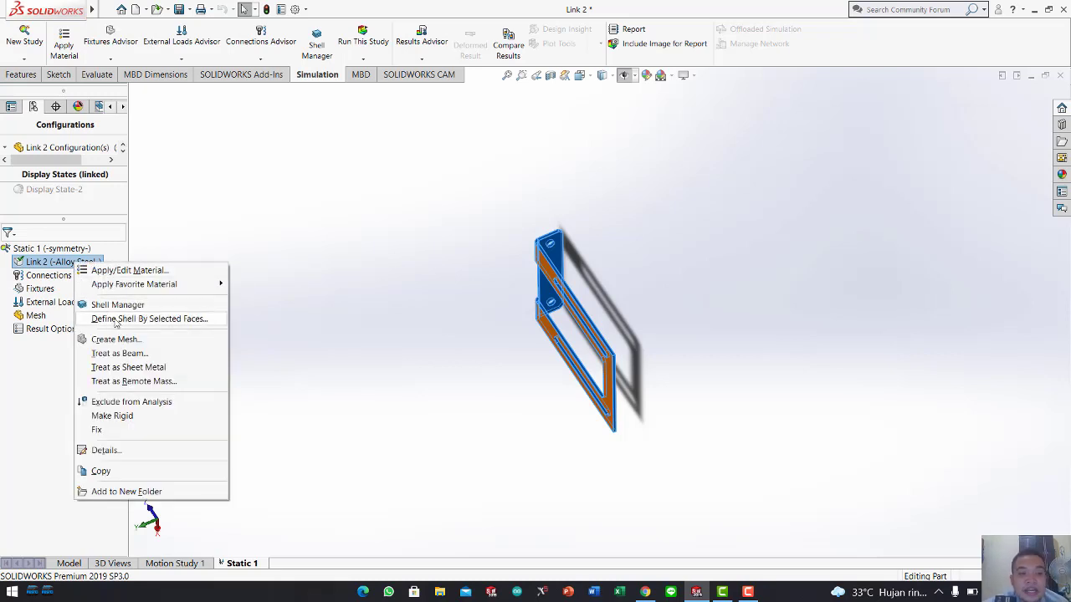
{"action": "left_click", "coordinate": [114, 322]}
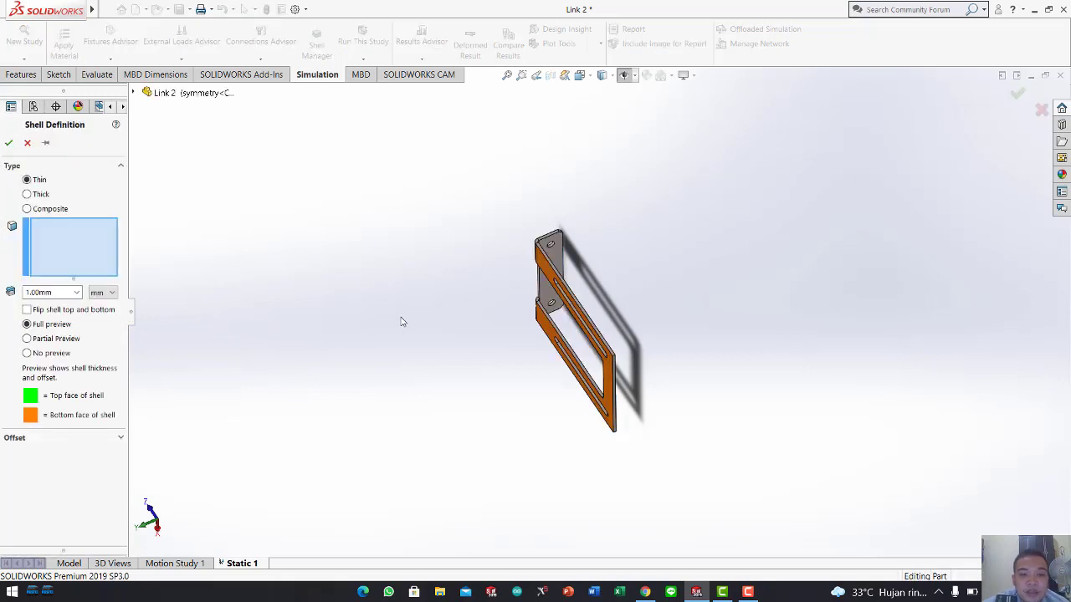
{"action": "middle_click_drag", "start_coordinate": [446, 299], "coordinate": [572, 374]}
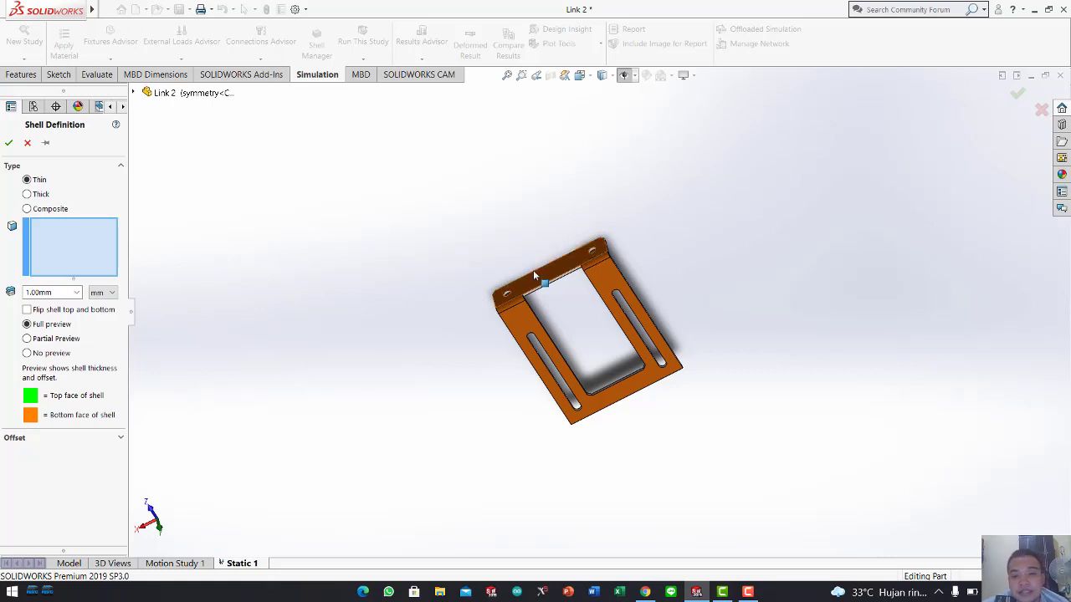
{"action": "mouse_move", "coordinate": [532, 270]}
{"action": "middle_mouse_down"}
{"action": "mouse_move", "coordinate": [514, 288]}
{"action": "mouse_move", "coordinate": [540, 263]}
{"action": "middle_mouse_up"}
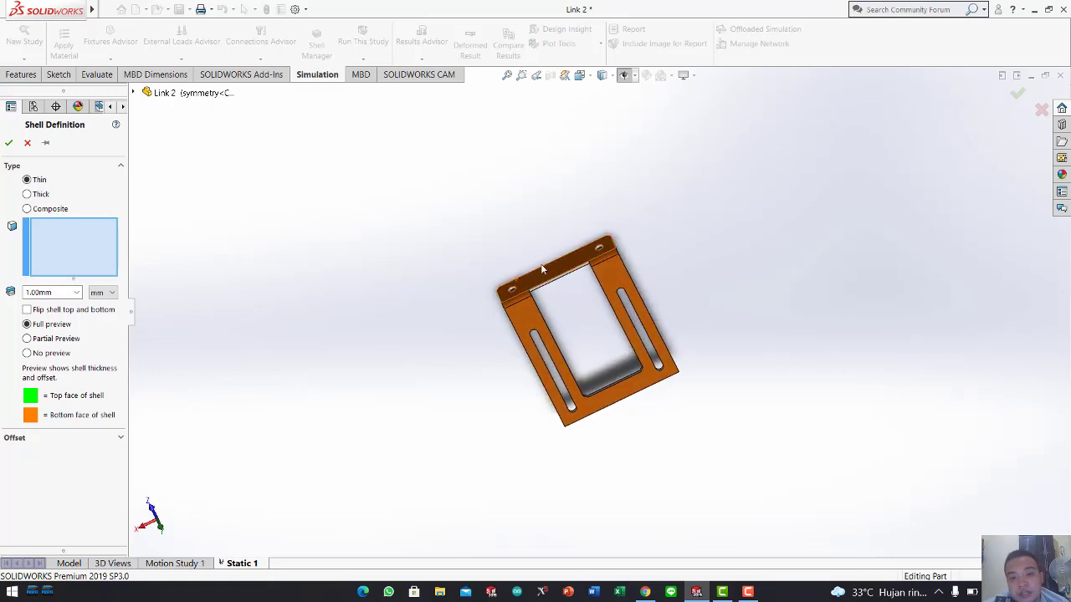
{"action": "left_click", "coordinate": [555, 276]}
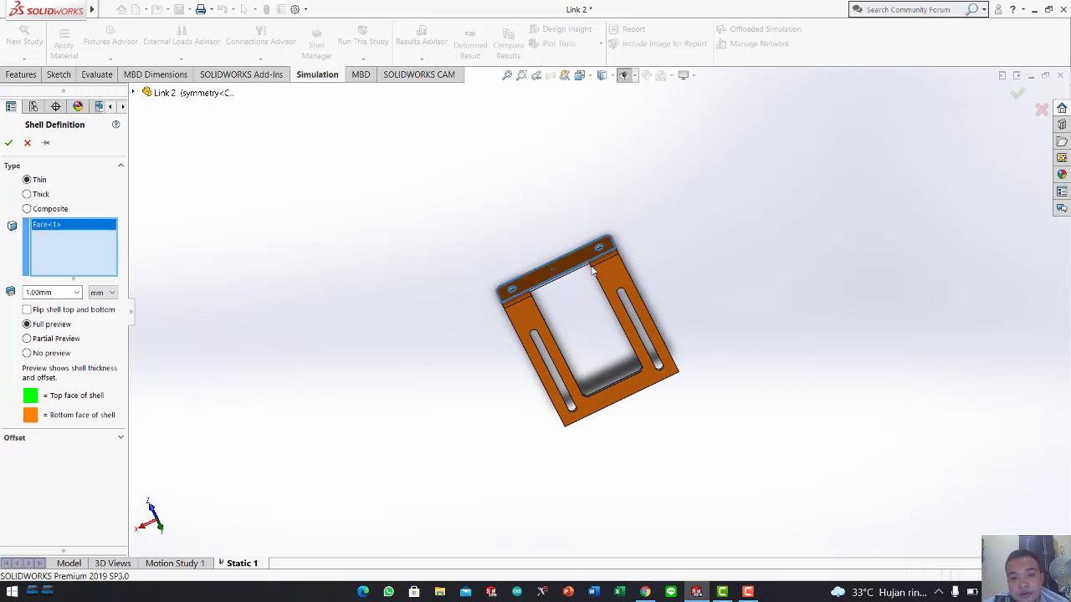
{"action": "left_click", "coordinate": [608, 270]}
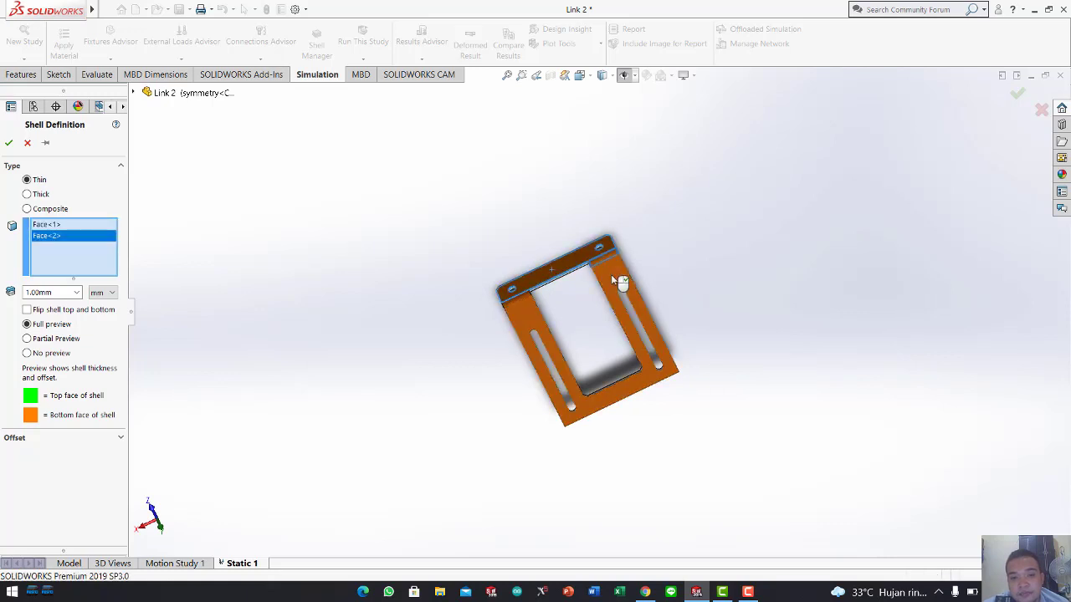
{"action": "left_click", "coordinate": [629, 393]}
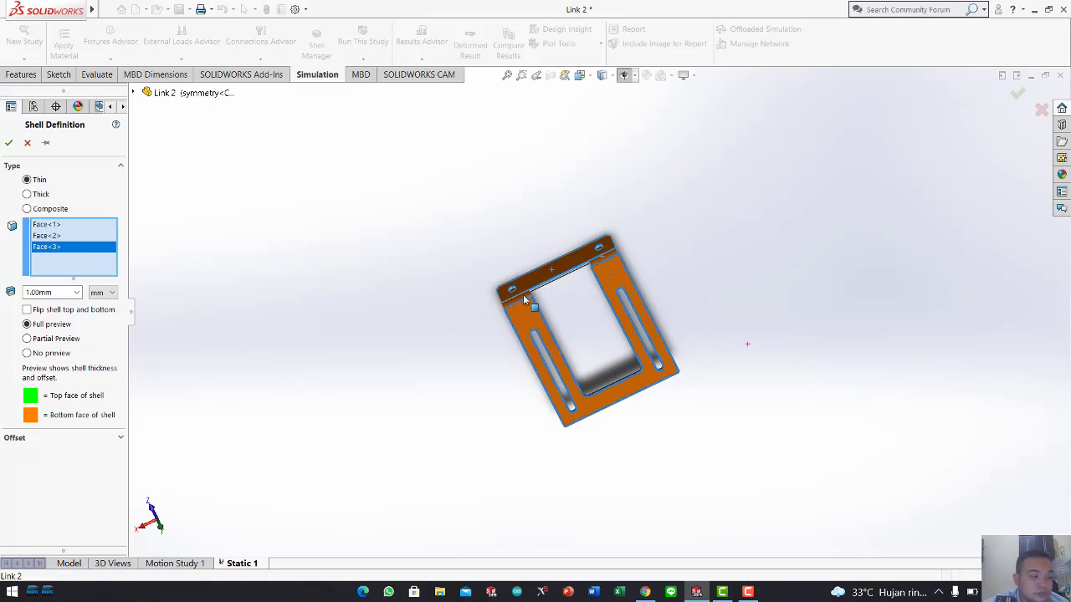
{"action": "left_click", "coordinate": [505, 312]}
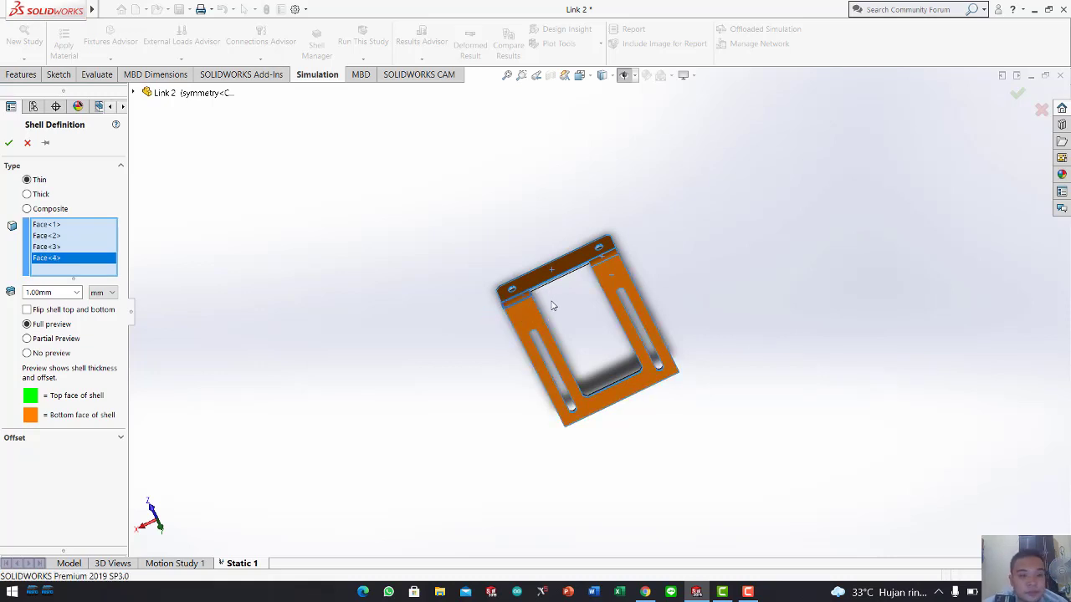
Set the thickness of the thin shell to 1.5 mm
{"action": "double_click", "coordinate": [46, 292]}
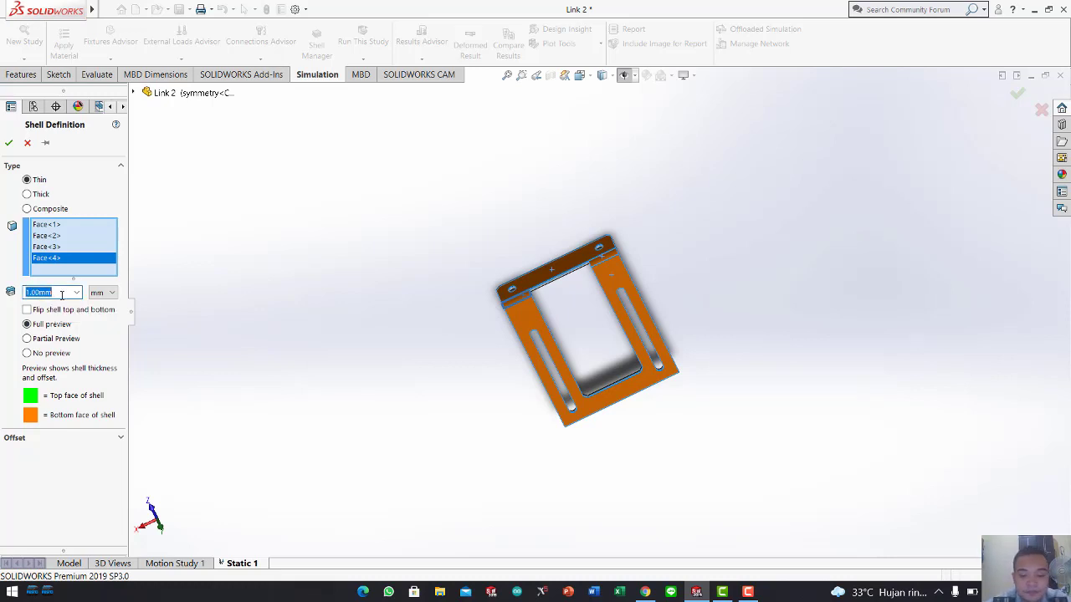
{"action": "type", "text": "1.5"}
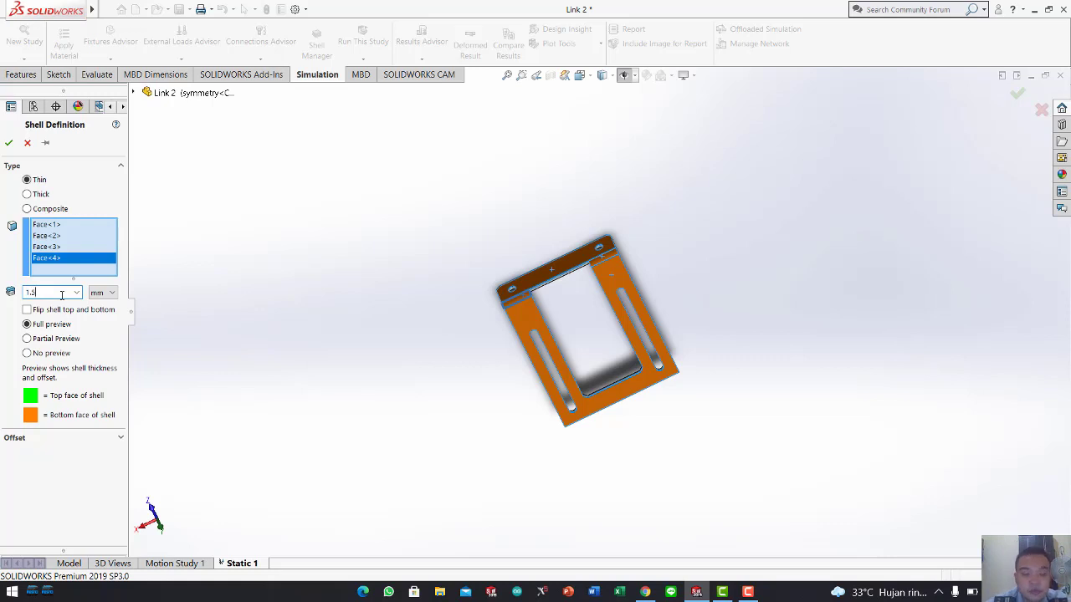
{"action": "key", "text": "Return"}
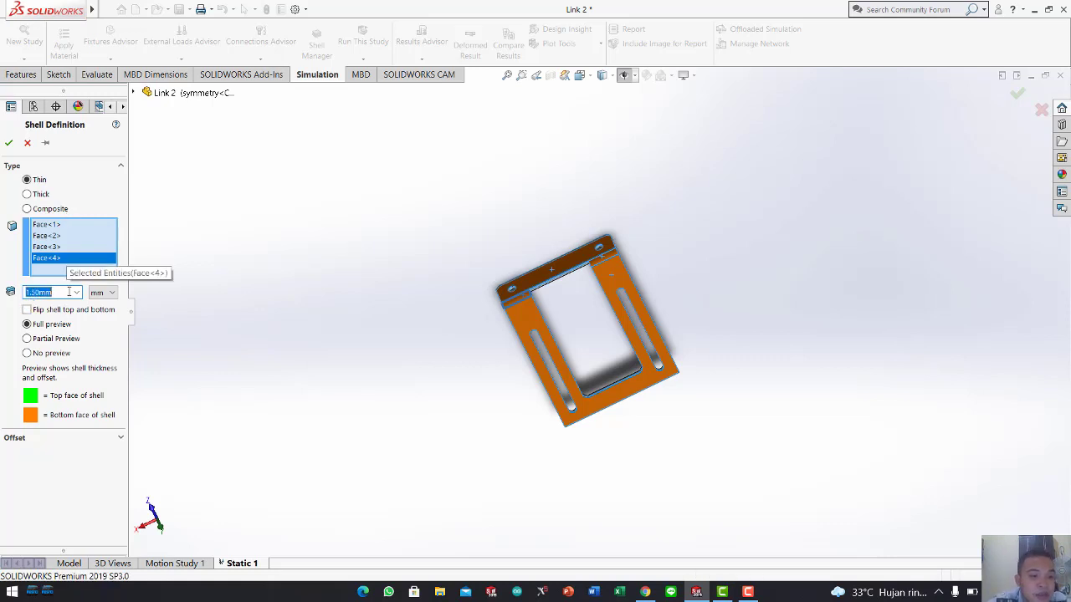
Set the shell offset to Bottom surface and finish the shell definition
{"action": "left_click", "coordinate": [123, 437]}
{"action": "scroll", "coordinate": [59, 489], "scroll_direction": "down", "scroll_amount": 2}
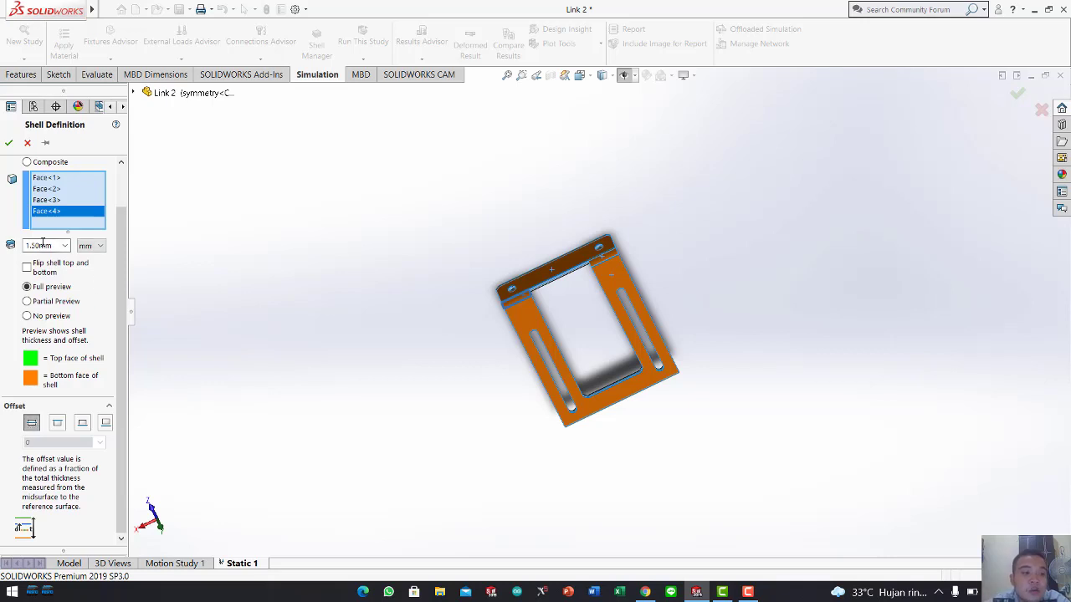
{"action": "left_click", "coordinate": [31, 424]}
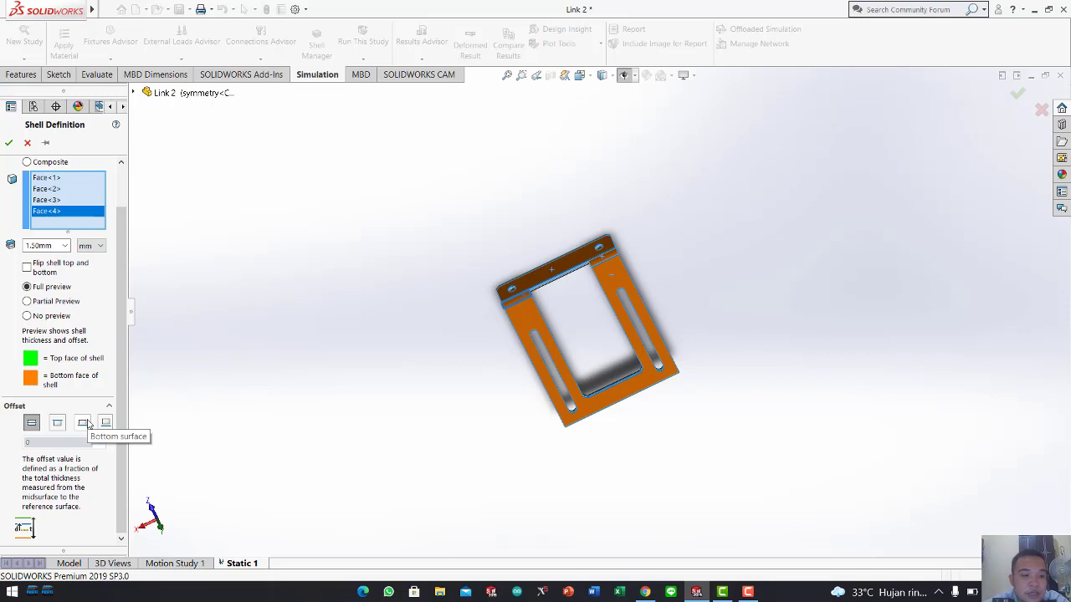
{"action": "left_click", "coordinate": [85, 423]}
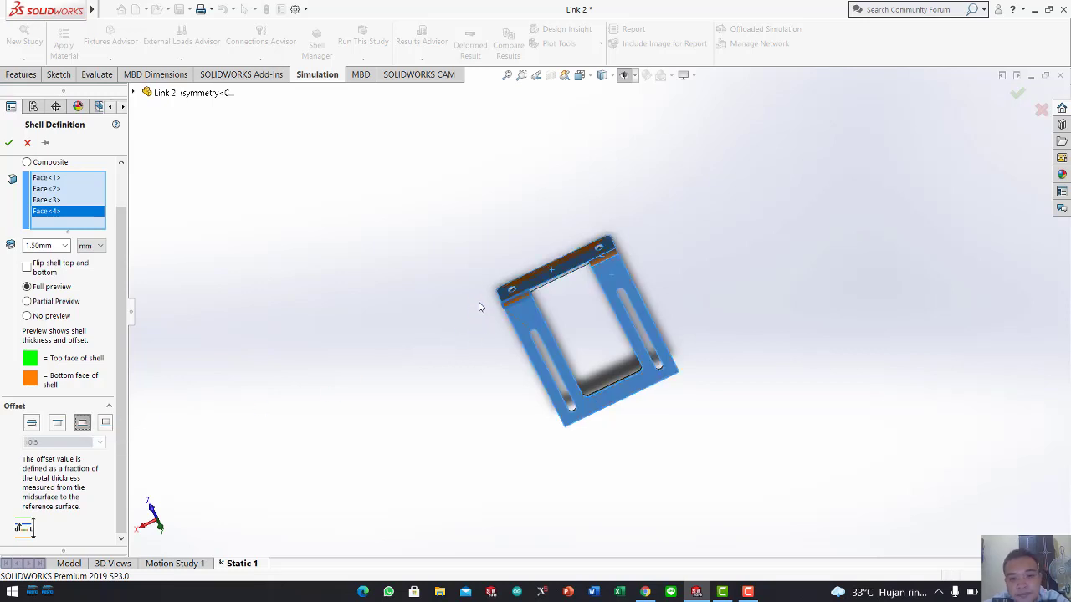
{"action": "middle_click_drag", "start_coordinate": [478, 306], "coordinate": [397, 286]}
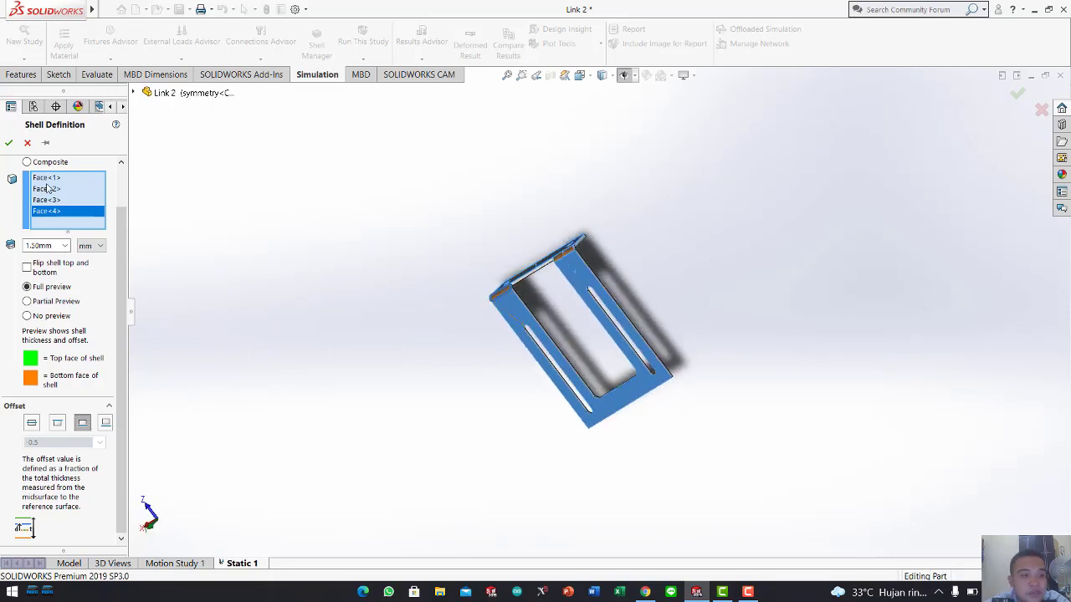
{"action": "left_click", "coordinate": [10, 144]}
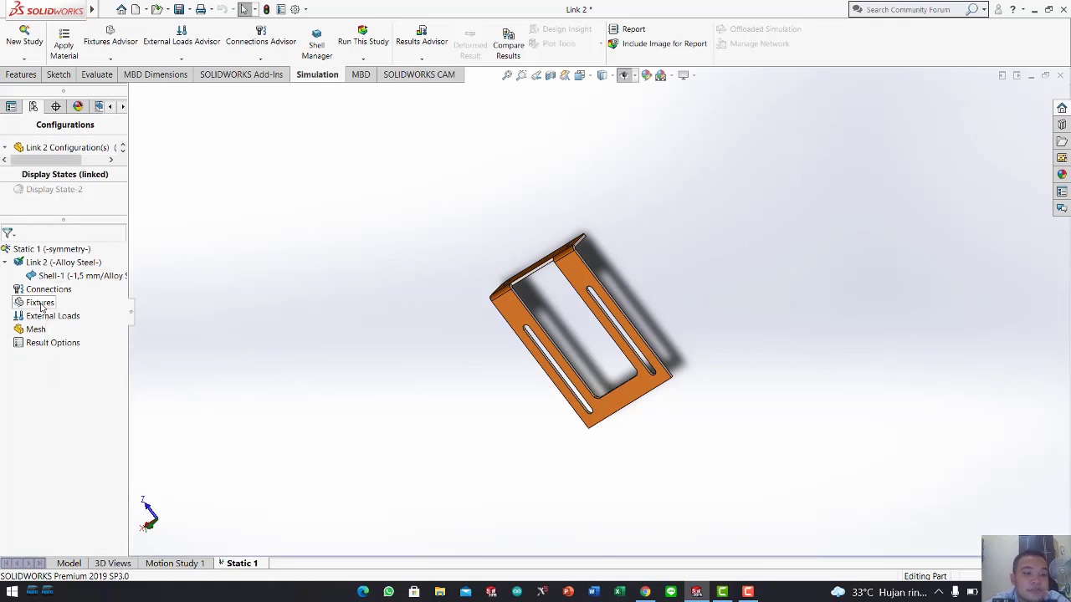
Add an Immovable (No translation) fixture to the circular edges of both holes in the bent flange
{"action": "left_click", "coordinate": [40, 303]}
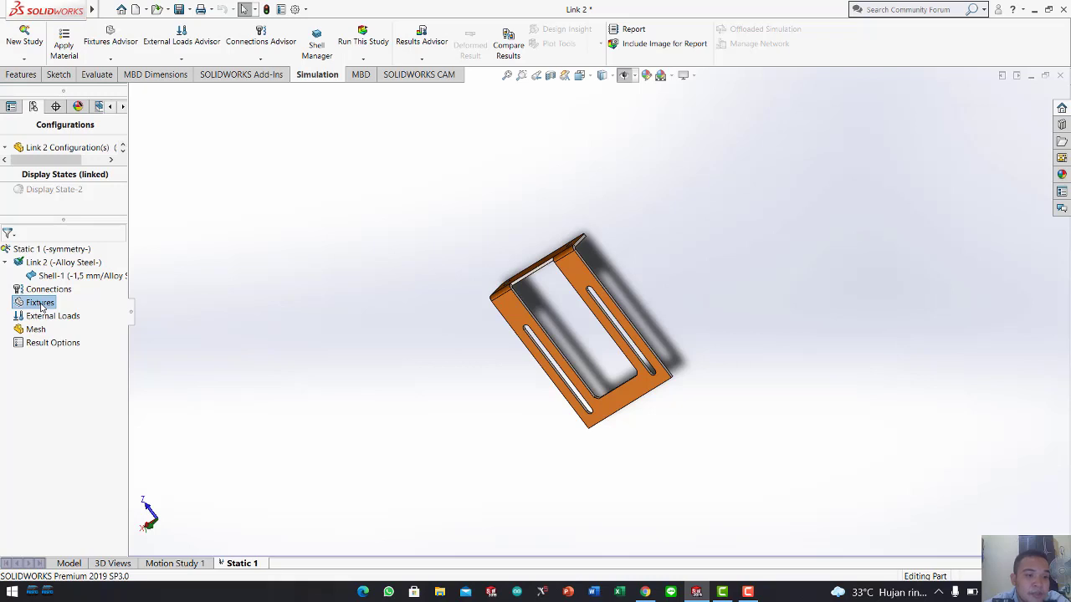
{"action": "right_click", "coordinate": [40, 305]}
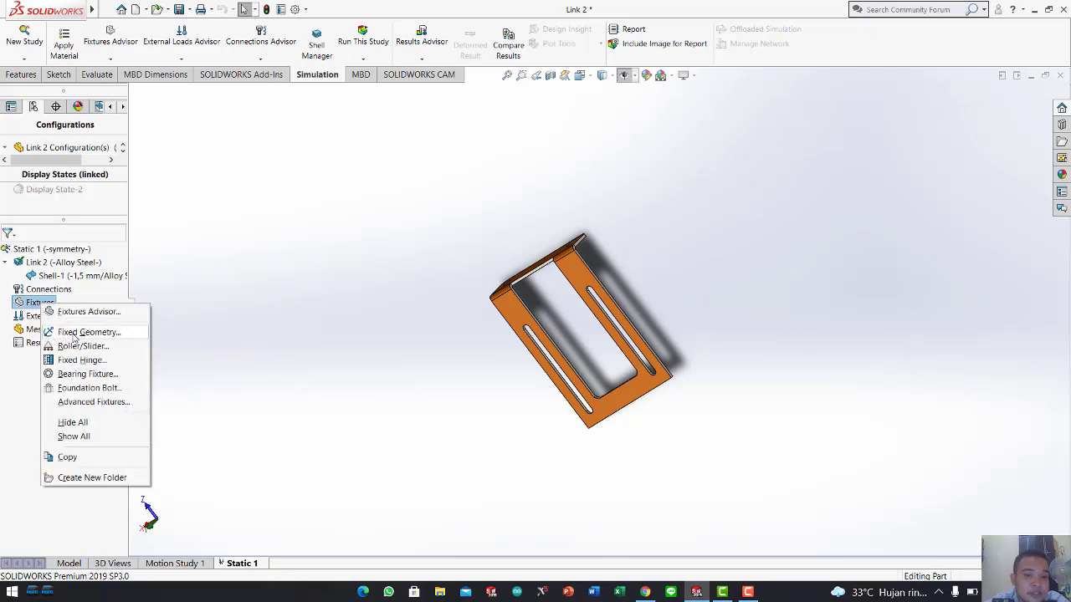
{"action": "left_click", "coordinate": [73, 333]}
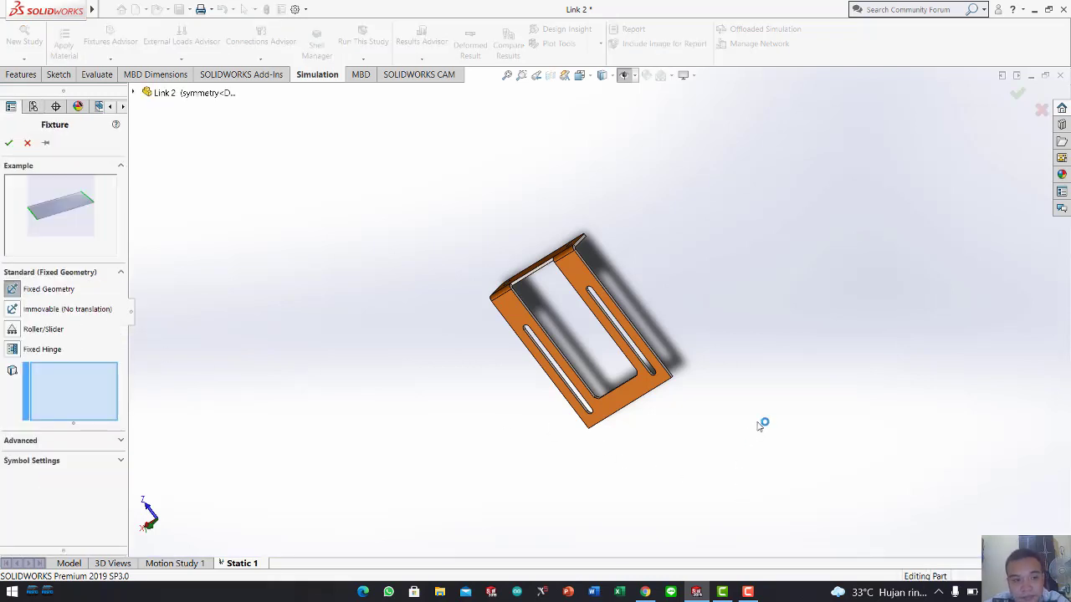
{"action": "mouse_move", "coordinate": [758, 425]}
{"action": "middle_mouse_down"}
{"action": "mouse_move", "coordinate": [803, 370]}
{"action": "mouse_move", "coordinate": [767, 389]}
{"action": "mouse_move", "coordinate": [769, 406]}
{"action": "mouse_move", "coordinate": [777, 402]}
{"action": "middle_mouse_up"}
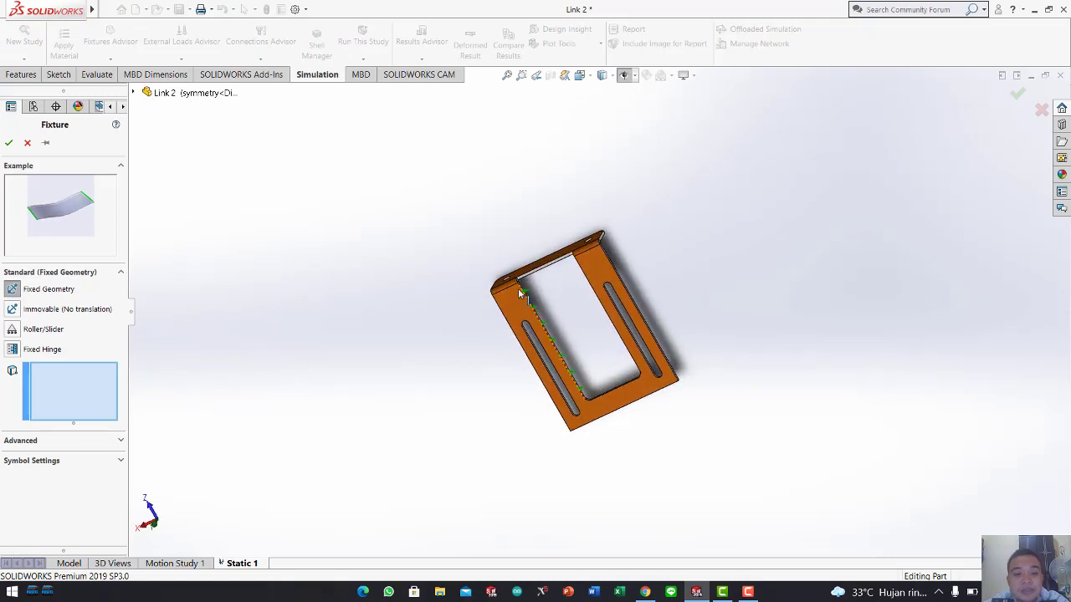
{"action": "middle_click_drag", "start_coordinate": [516, 291], "coordinate": [533, 314]}
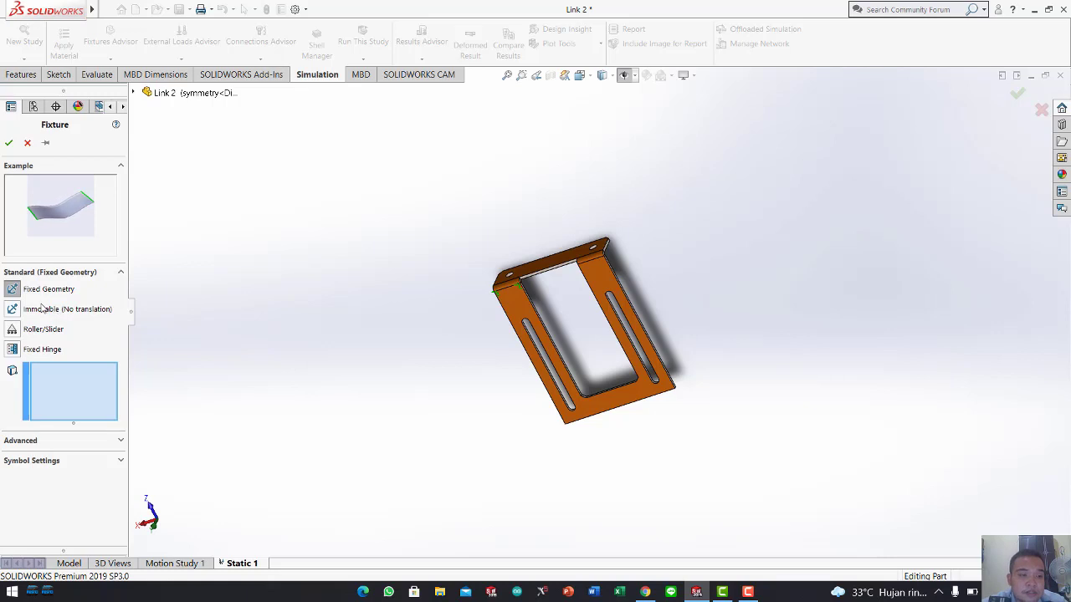
{"action": "left_click", "coordinate": [14, 310]}
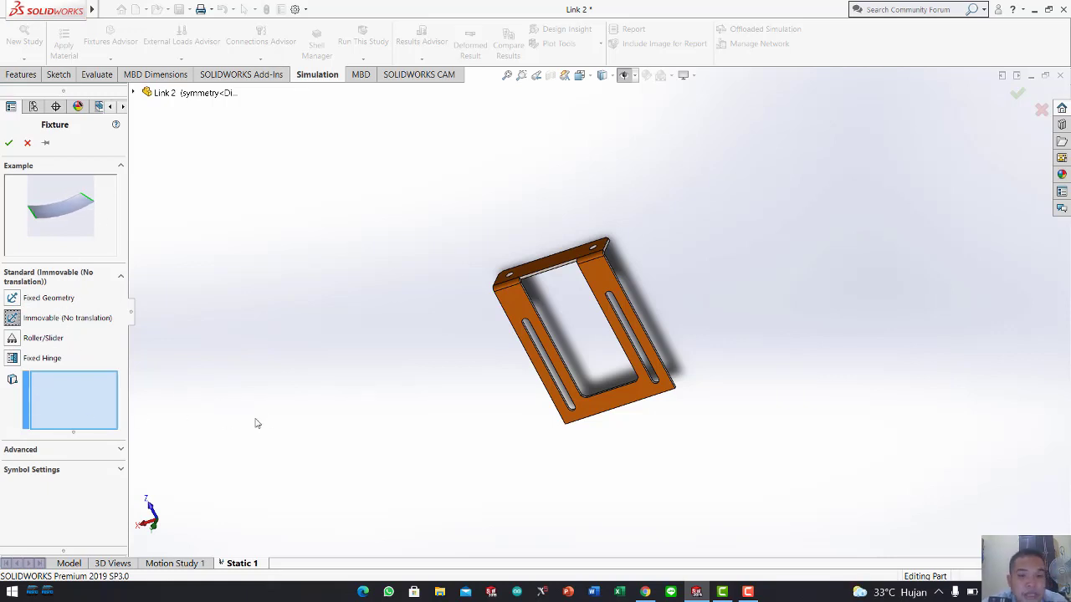
{"action": "middle_click_drag", "start_coordinate": [688, 232], "coordinate": [500, 333]}
{"action": "scroll", "coordinate": [502, 335], "scroll_direction": "down", "scroll_amount": 4}
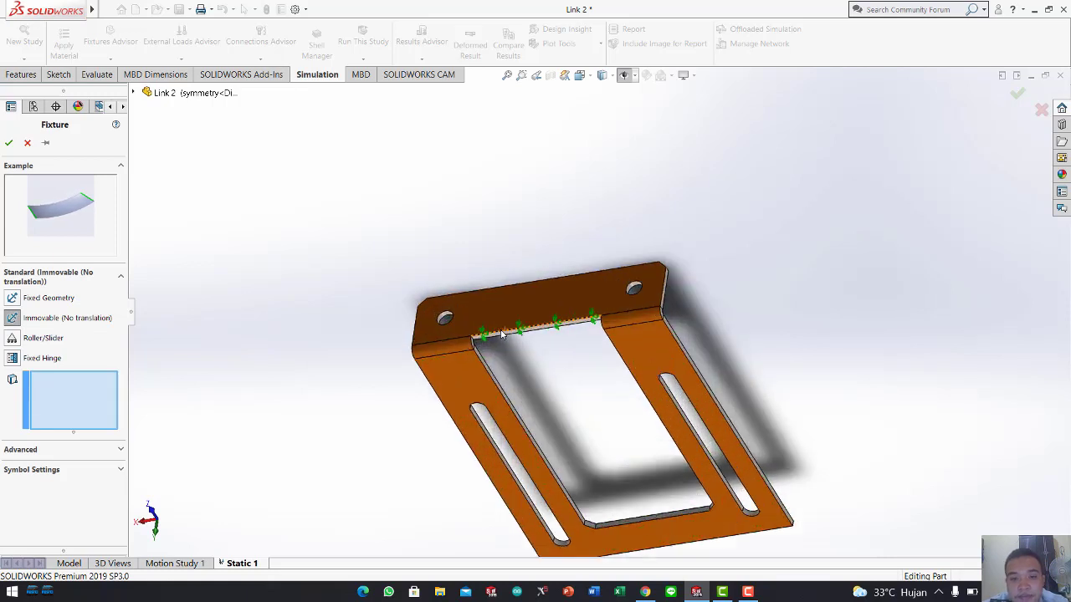
{"action": "scroll", "coordinate": [502, 333], "scroll_direction": "down", "scroll_amount": 2}
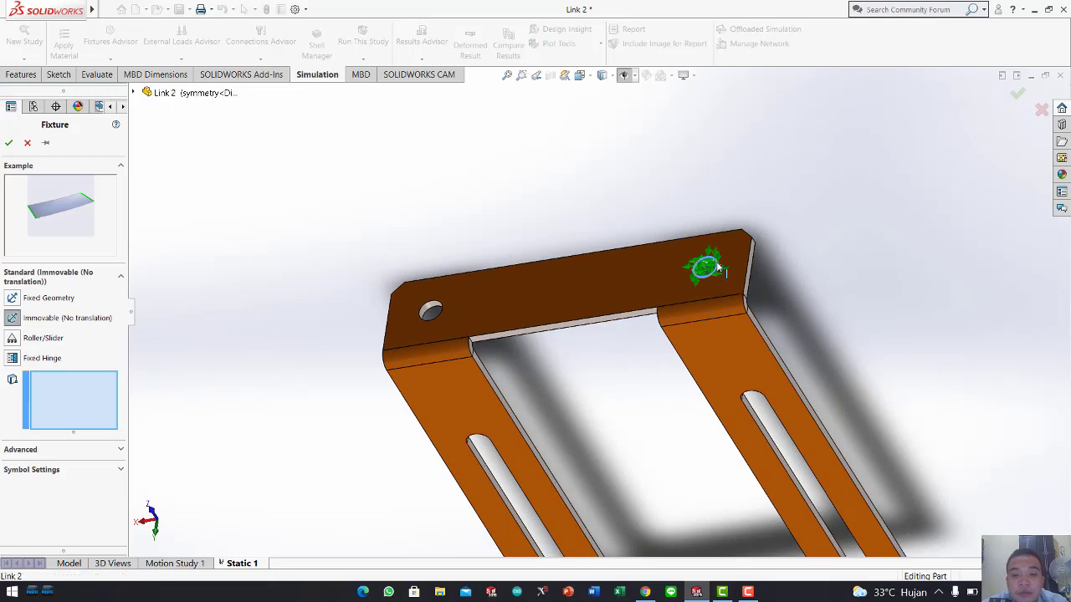
{"action": "left_click", "coordinate": [715, 267]}
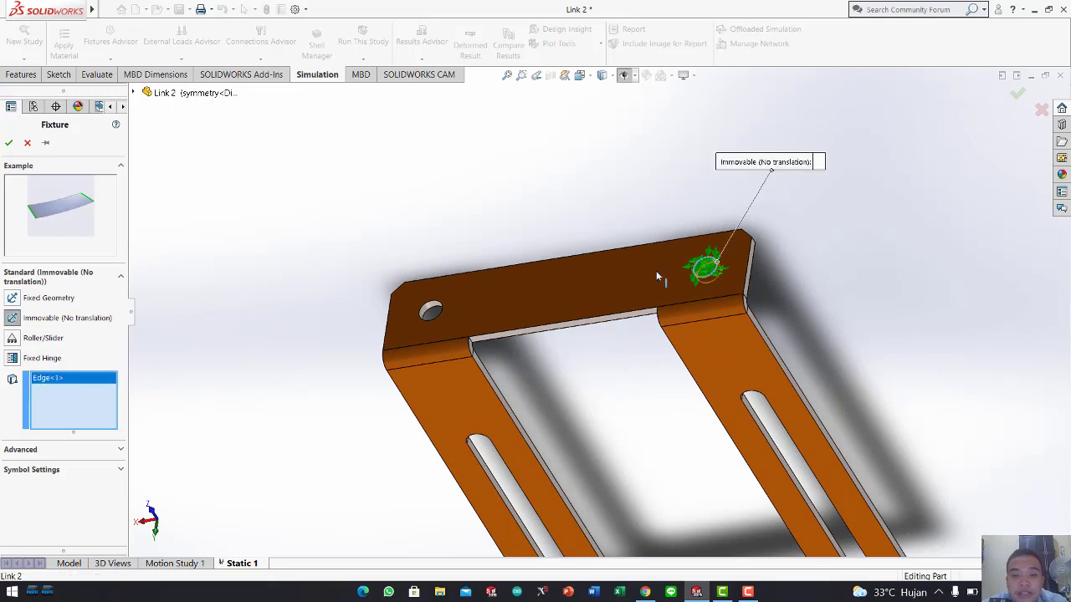
{"action": "left_click", "coordinate": [437, 306]}
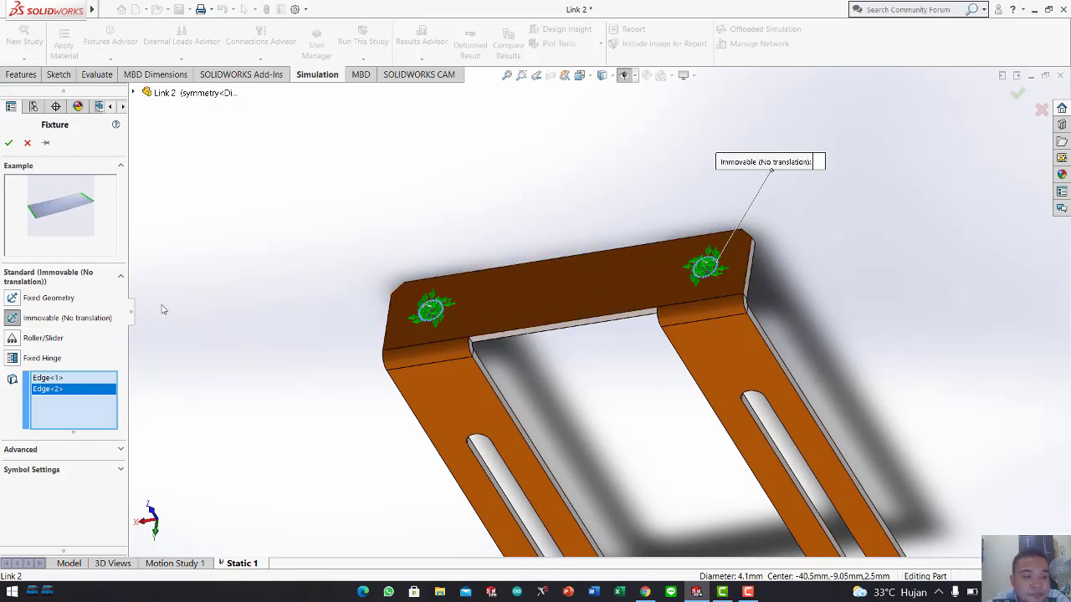
{"action": "left_click", "coordinate": [9, 143]}
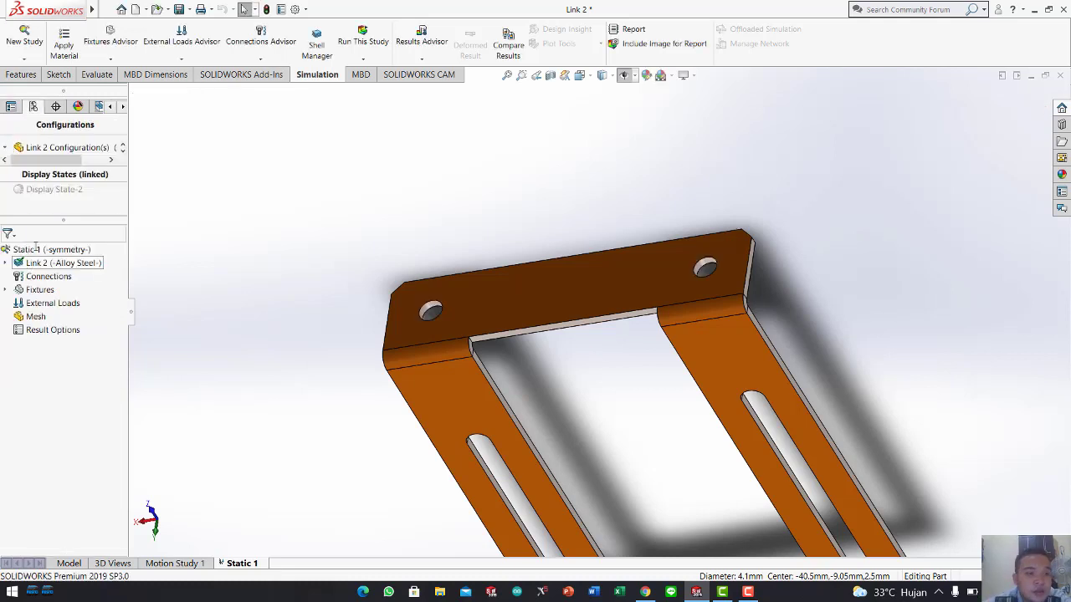
Add an advanced Symmetry fixture to the plate's long outer edge at the symmetry cut, opposite the bent flange
{"action": "right_click", "coordinate": [37, 291]}
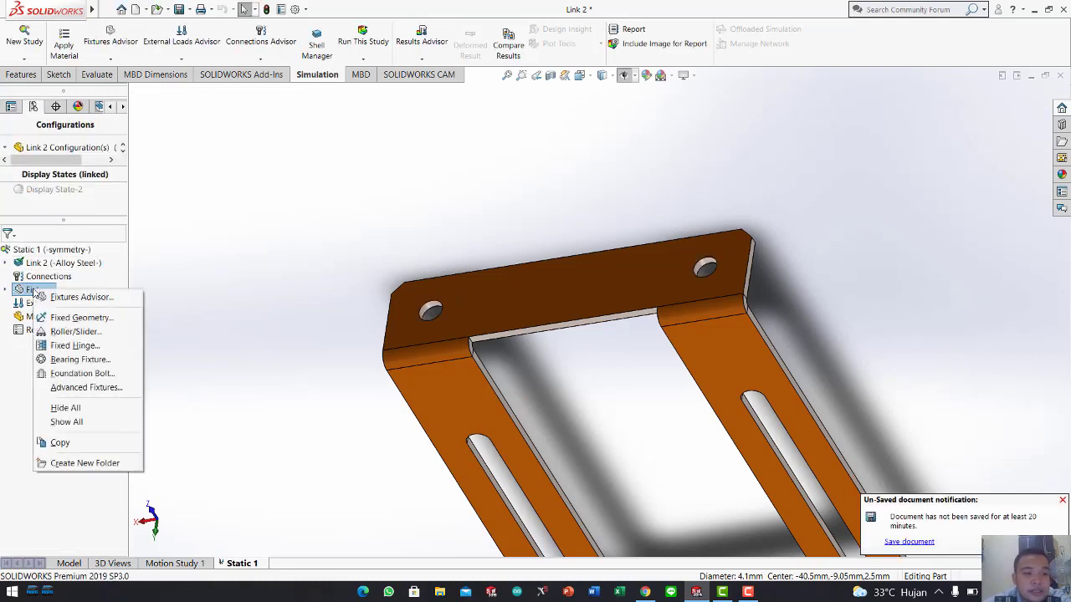
{"action": "left_click", "coordinate": [85, 387]}
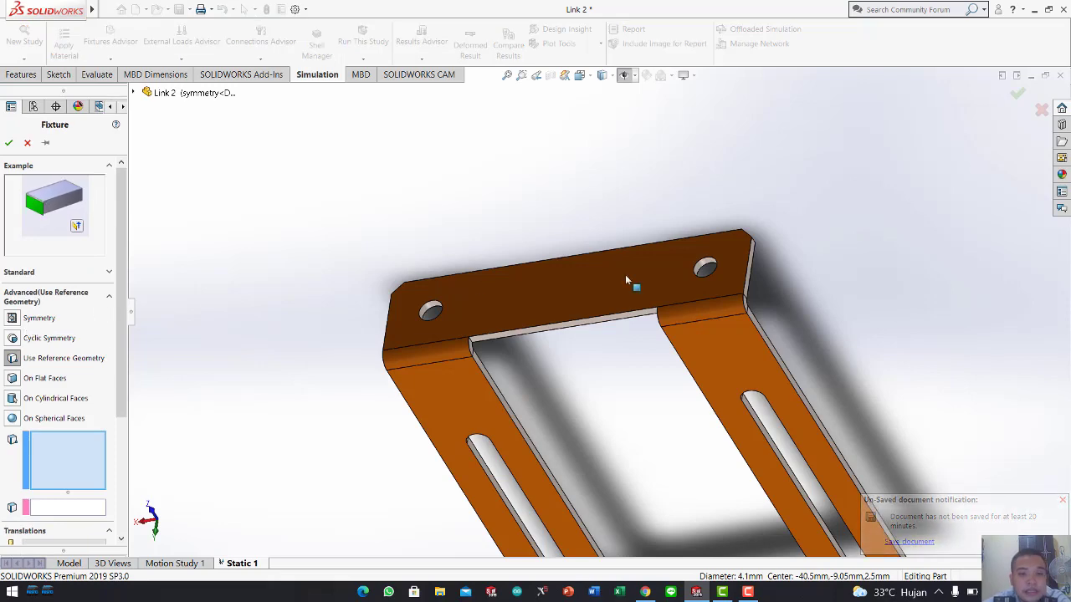
{"action": "scroll", "coordinate": [736, 259], "scroll_direction": "up", "scroll_amount": 4}
{"action": "middle_click_drag", "start_coordinate": [750, 350], "coordinate": [706, 48]}
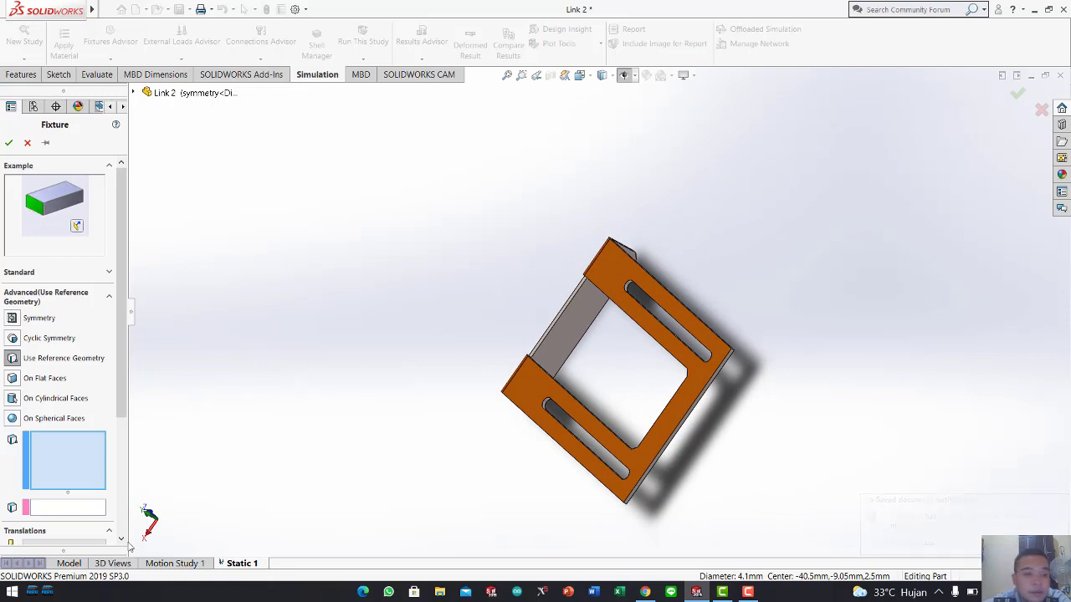
{"action": "left_click", "coordinate": [13, 318]}
{"action": "scroll", "coordinate": [688, 383], "scroll_direction": "down", "scroll_amount": 5}
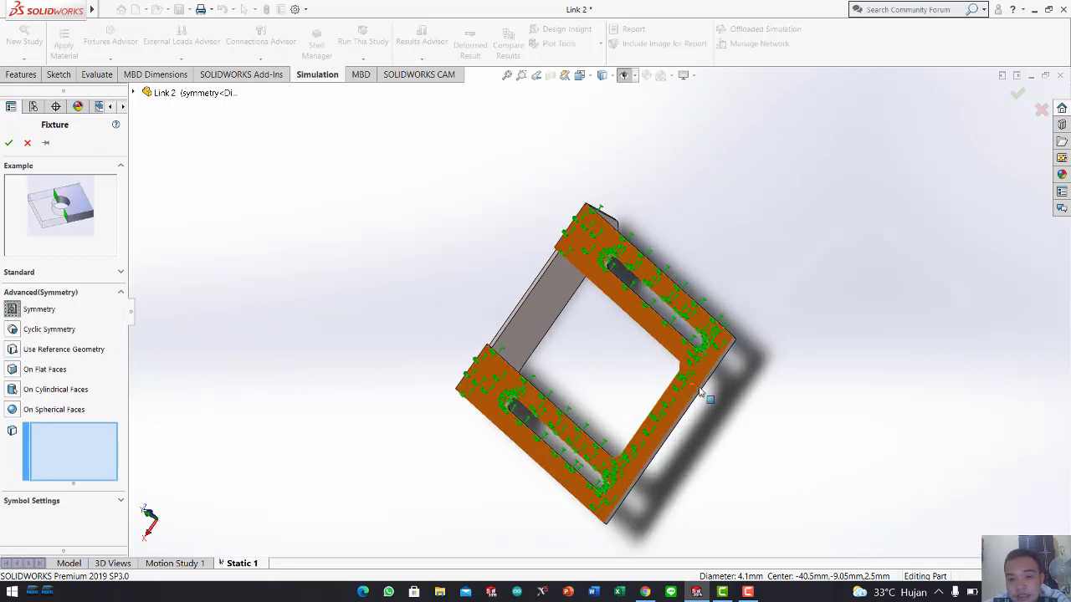
{"action": "left_click", "coordinate": [666, 371]}
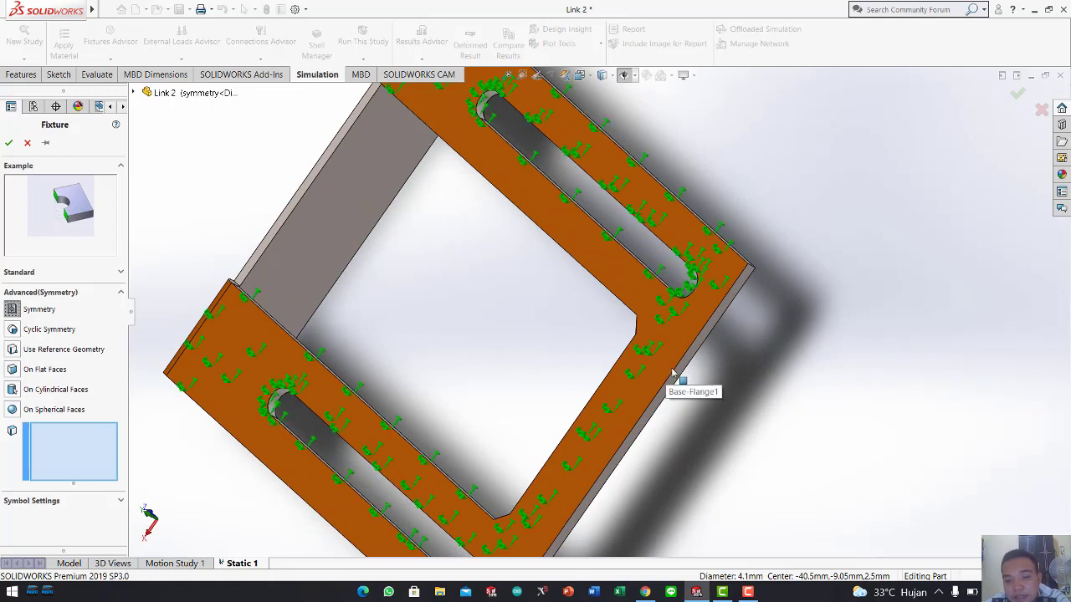
{"action": "left_click", "coordinate": [676, 372]}
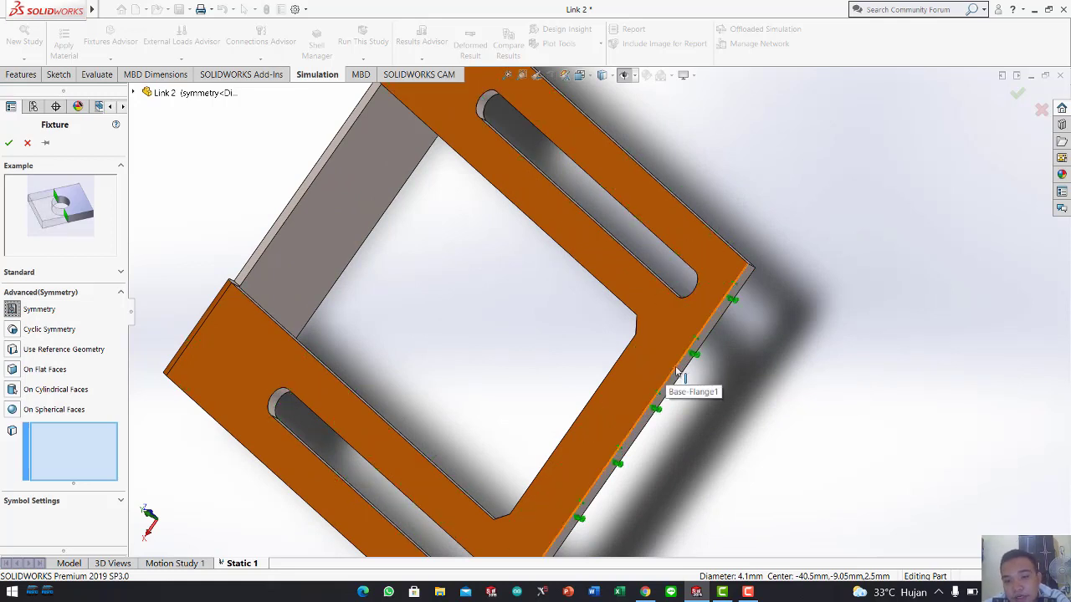
{"action": "scroll", "coordinate": [545, 306], "scroll_direction": "up", "scroll_amount": 3}
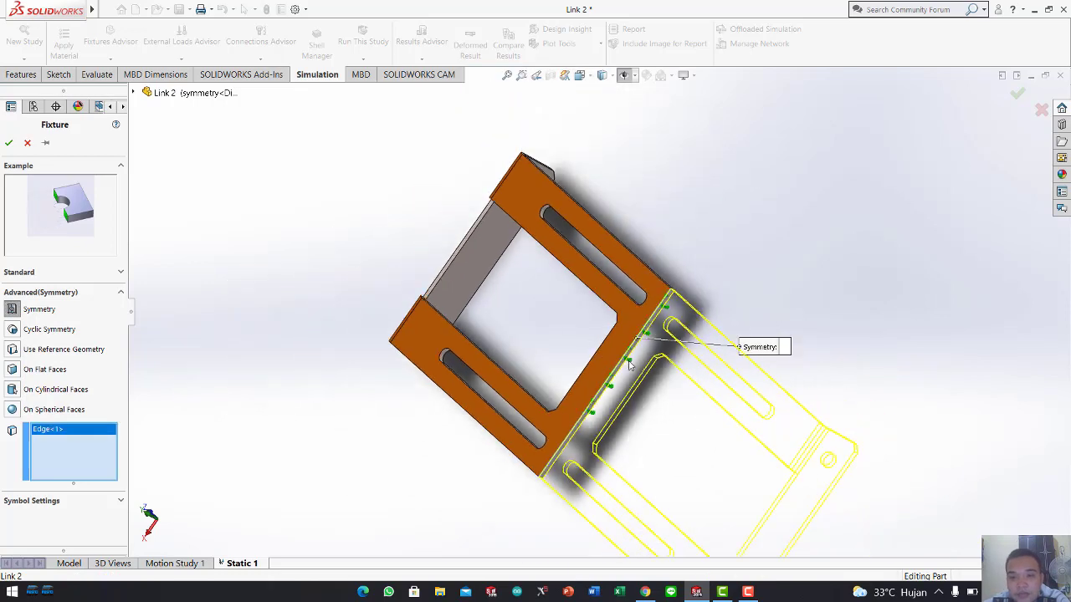
{"action": "scroll", "coordinate": [630, 364], "scroll_direction": "up", "scroll_amount": 1}
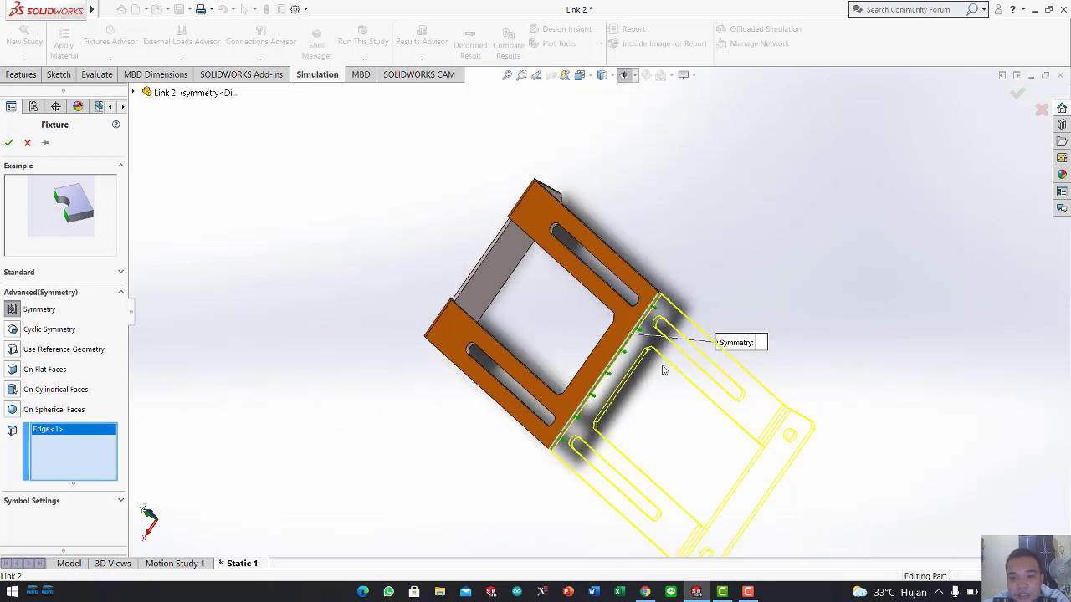
{"action": "left_click", "coordinate": [9, 143]}
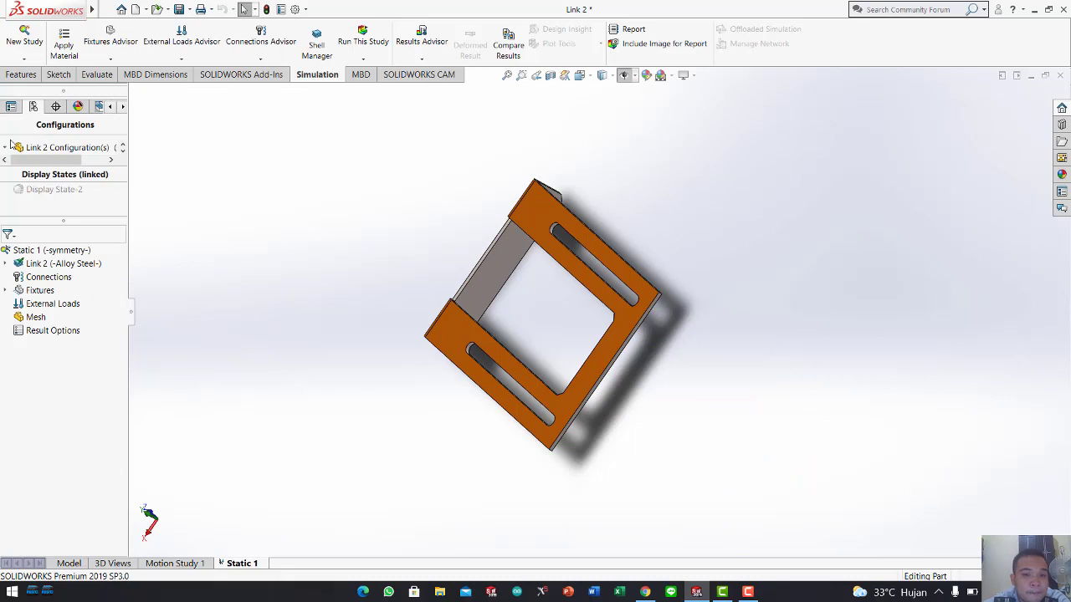
Start a Force external load in the study, ready to choose load points at the slot ends
{"action": "left_click", "coordinate": [31, 307]}
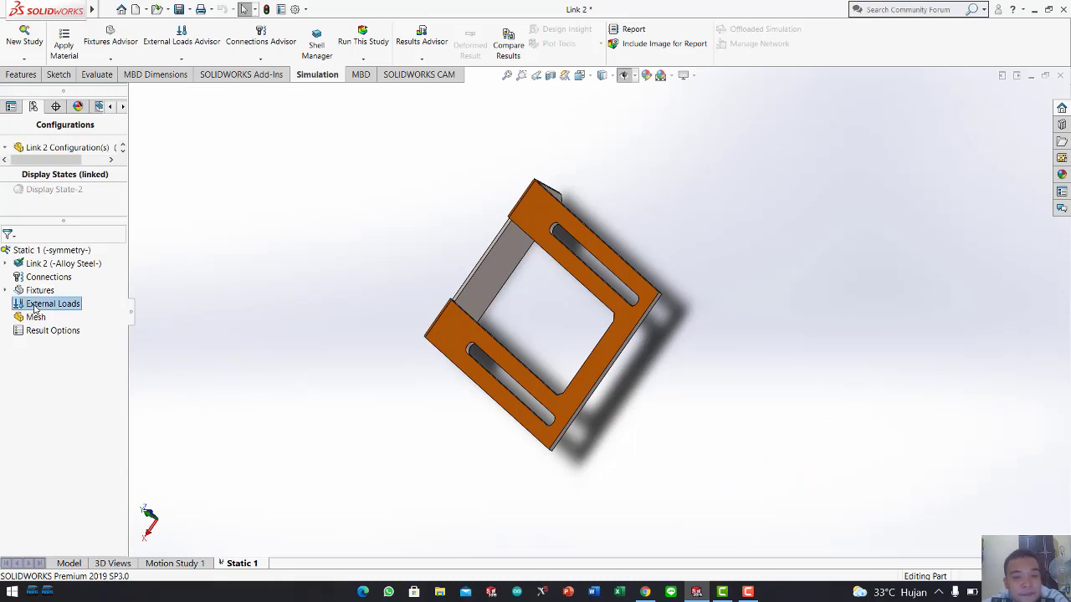
{"action": "right_click", "coordinate": [35, 311]}
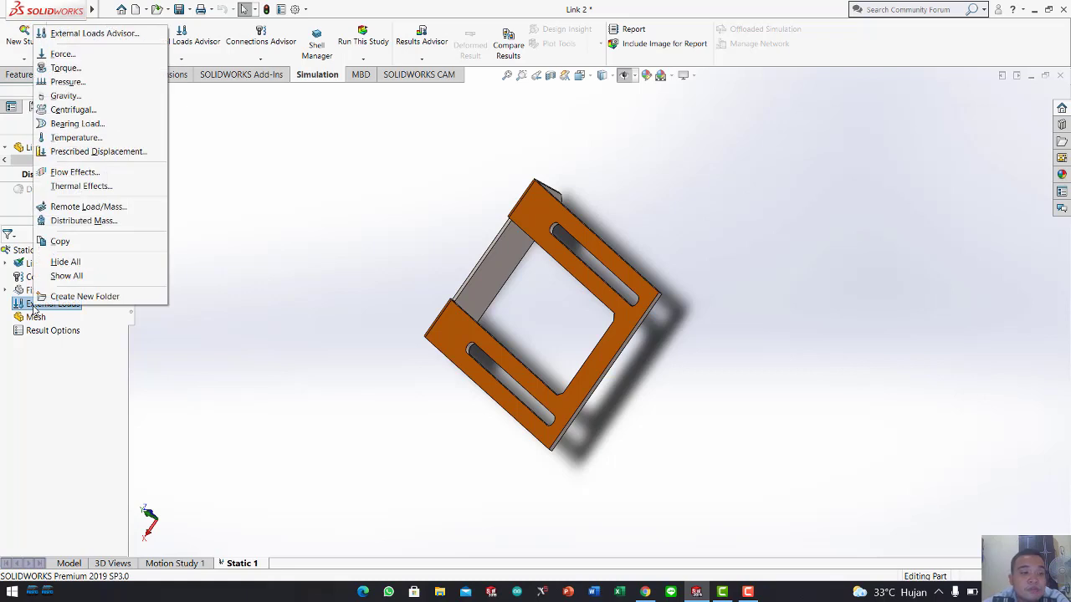
{"action": "left_click", "coordinate": [60, 55]}
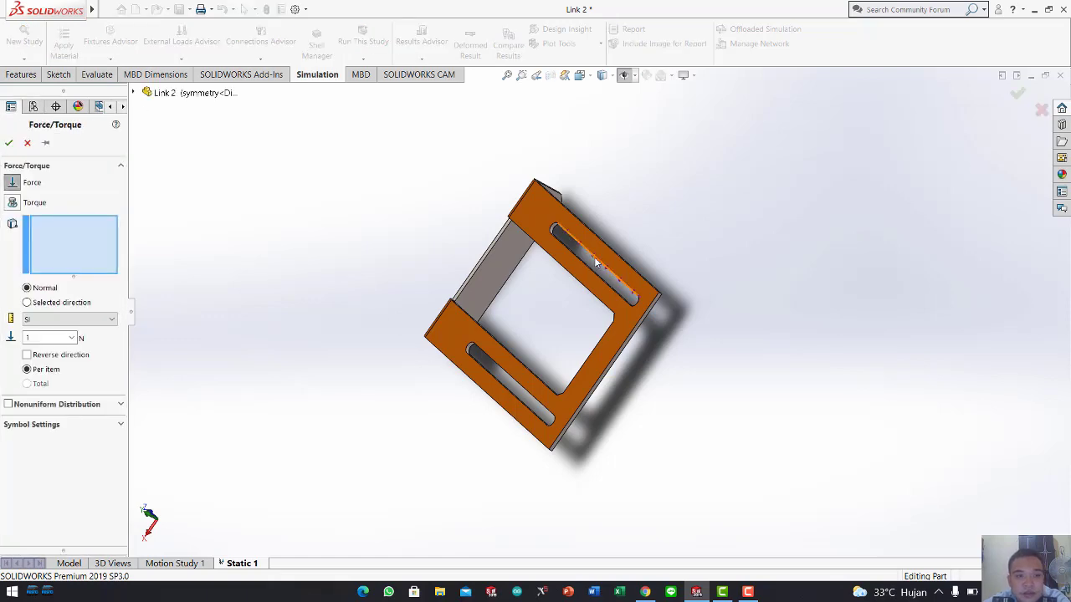
{"action": "scroll", "coordinate": [594, 257], "scroll_direction": "down", "scroll_amount": 4}
{"action": "scroll", "coordinate": [513, 253], "scroll_direction": "down", "scroll_amount": 6}
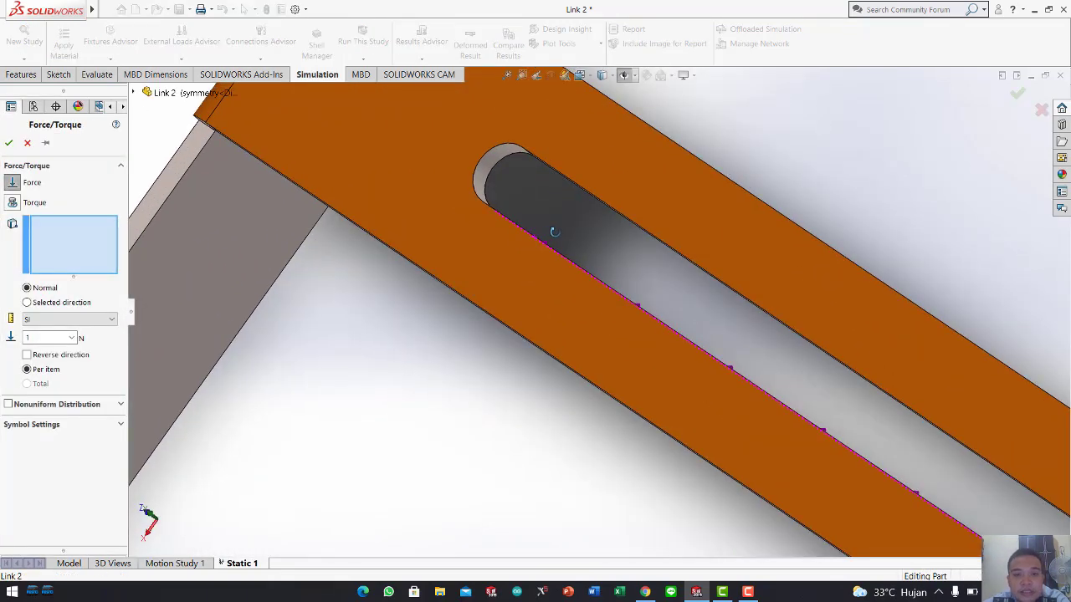
{"action": "middle_click_drag", "start_coordinate": [555, 232], "coordinate": [571, 238]}
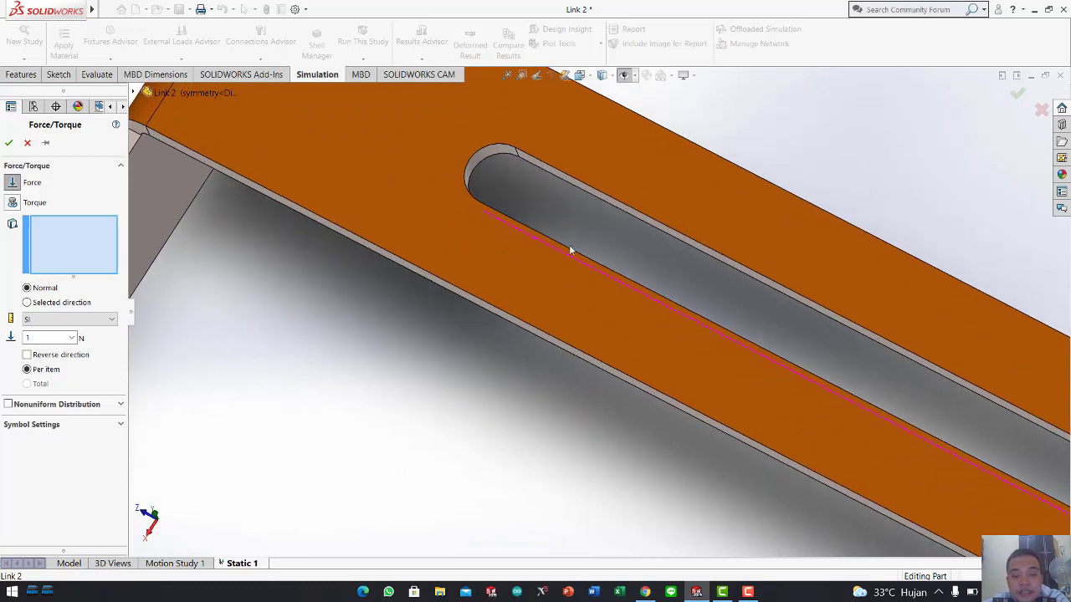
Check the load positions and magnitudes for the symmetry model in the course PDF in Chrome, then return to SOLIDWORKS
{"action": "left_click", "coordinate": [645, 591]}
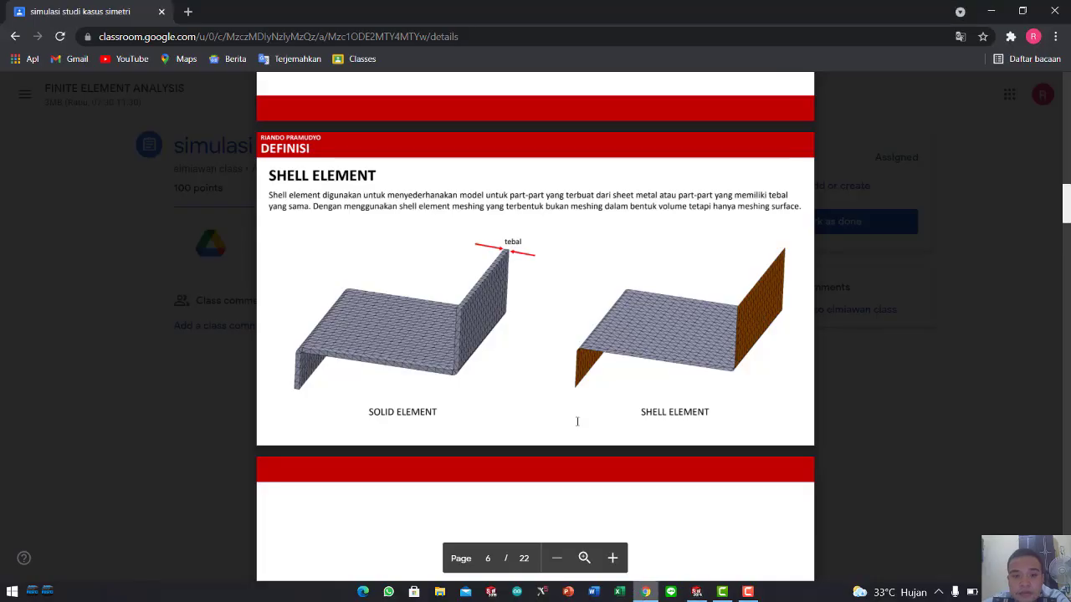
{"action": "scroll", "coordinate": [611, 374], "scroll_direction": "down", "scroll_amount": 3}
{"action": "scroll", "coordinate": [597, 374], "scroll_direction": "up", "scroll_amount": 12}
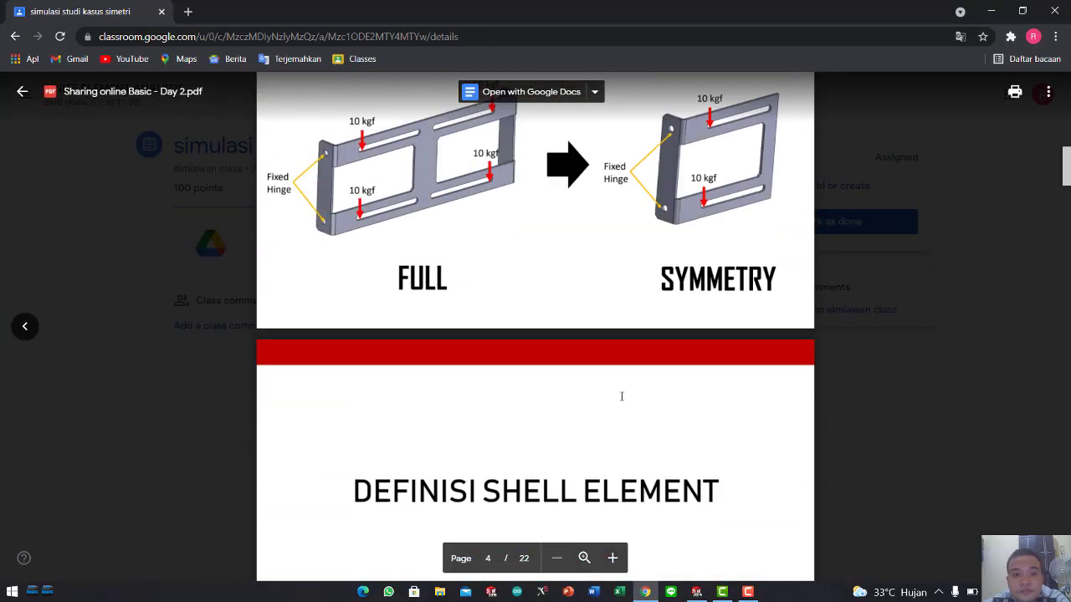
{"action": "scroll", "coordinate": [449, 378], "scroll_direction": "down", "scroll_amount": 2}
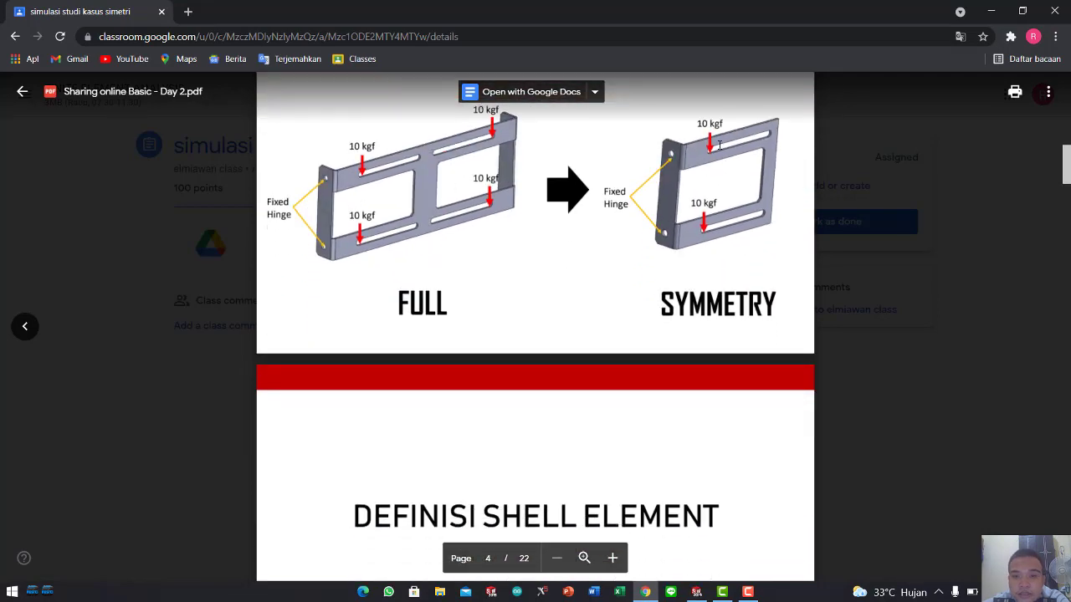
{"action": "left_click", "coordinate": [696, 591]}
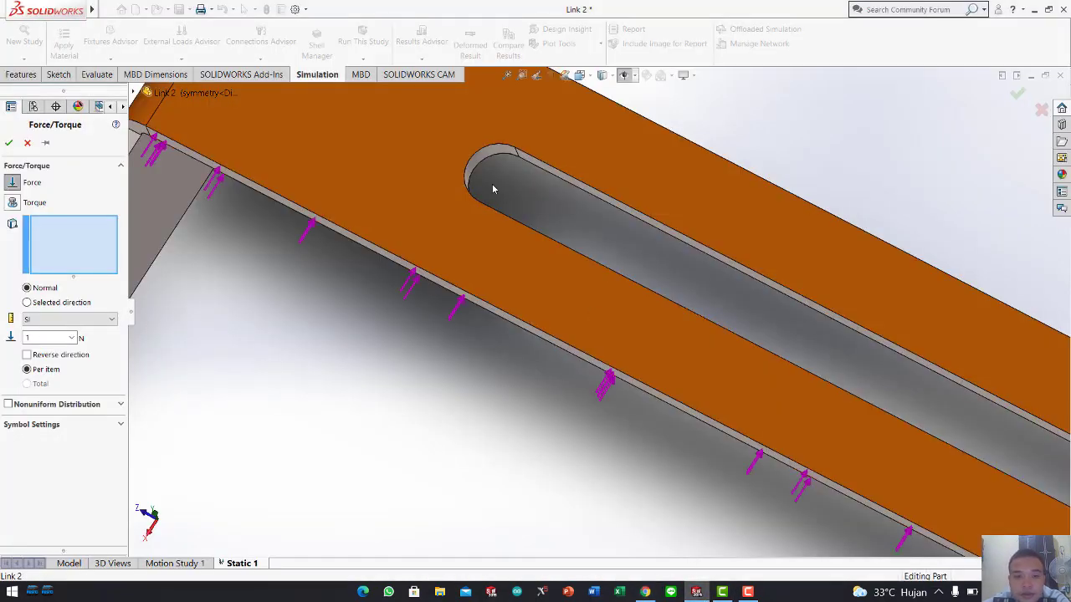
Select the vertex at the flange-side rounded end of each of the two slots as the force locations
{"action": "middle_click_drag", "start_coordinate": [485, 201], "coordinate": [503, 336]}
{"action": "left_click", "coordinate": [484, 202]}
{"action": "scroll", "coordinate": [503, 335], "scroll_direction": "up", "scroll_amount": 4}
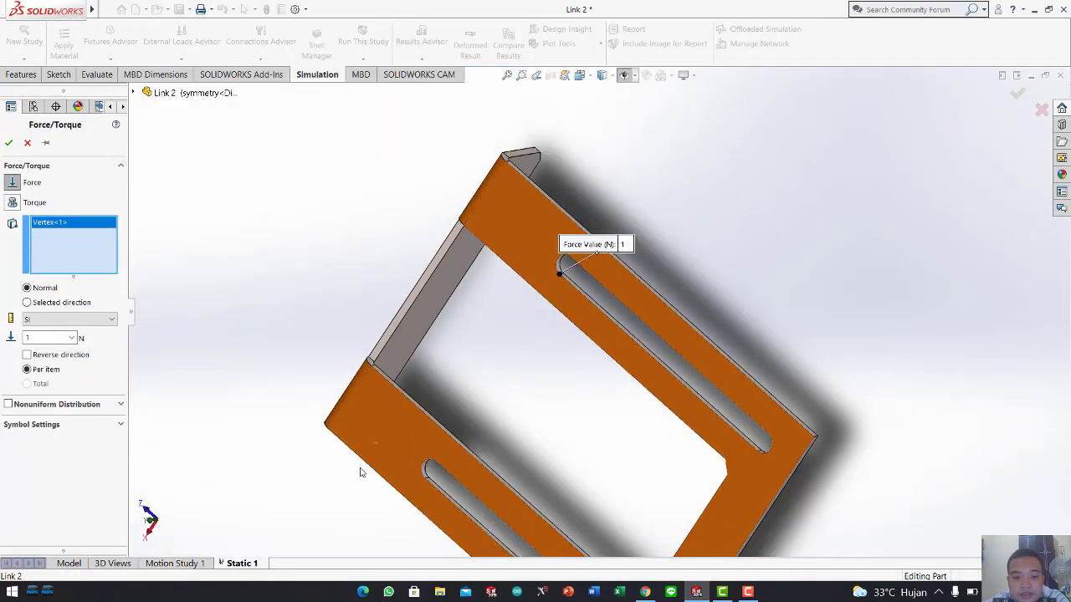
{"action": "scroll", "coordinate": [481, 469], "scroll_direction": "down", "scroll_amount": 10}
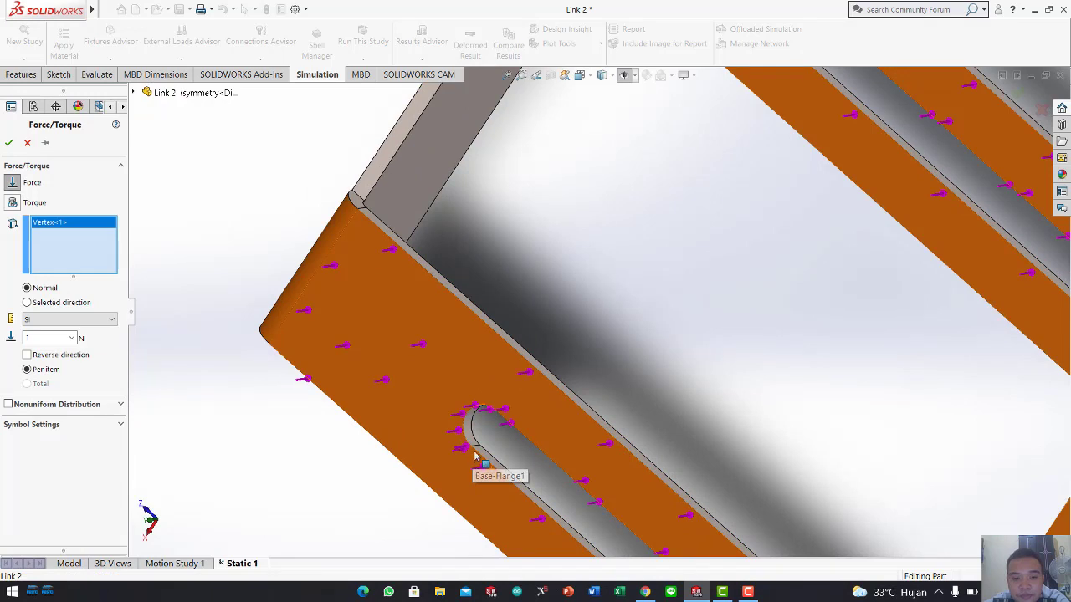
{"action": "left_click", "coordinate": [471, 445]}
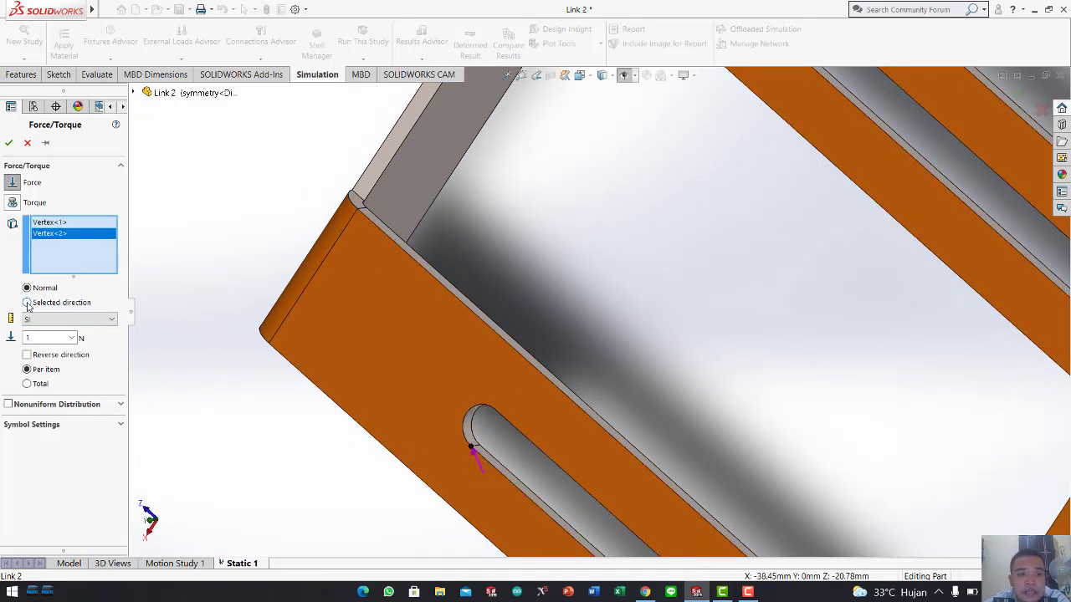
Set the force to a selected direction with the Right Plane as its reference
{"action": "left_click", "coordinate": [28, 302]}
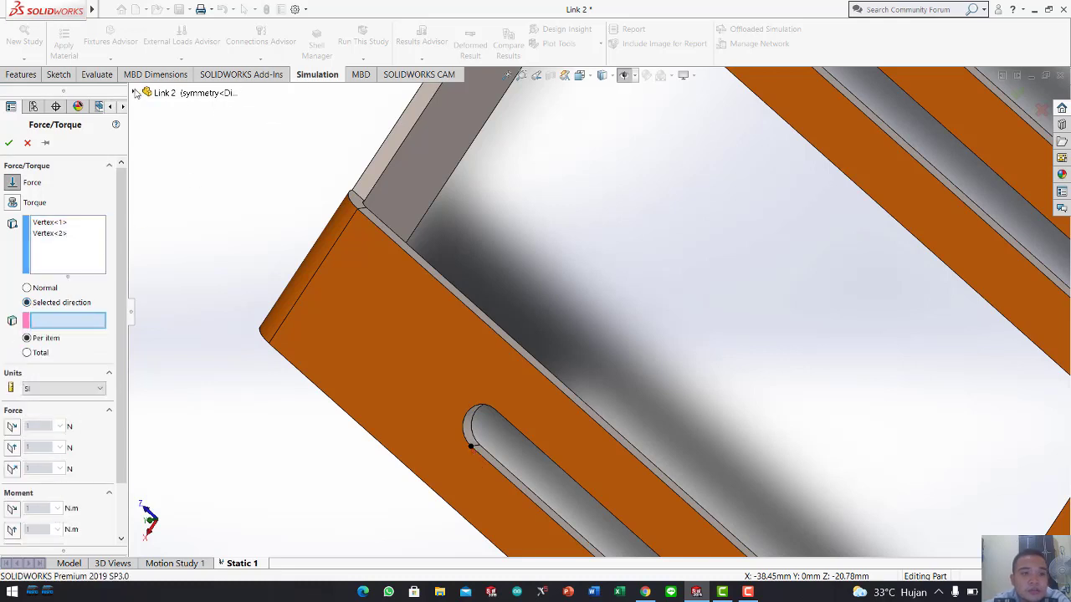
{"action": "left_click", "coordinate": [137, 92]}
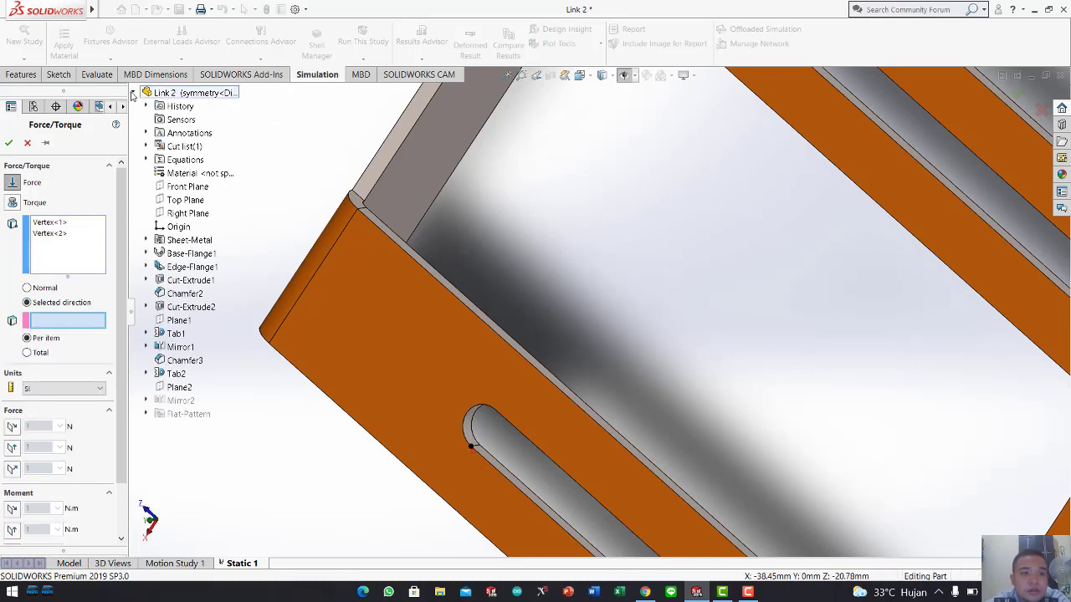
{"action": "left_click", "coordinate": [197, 213]}
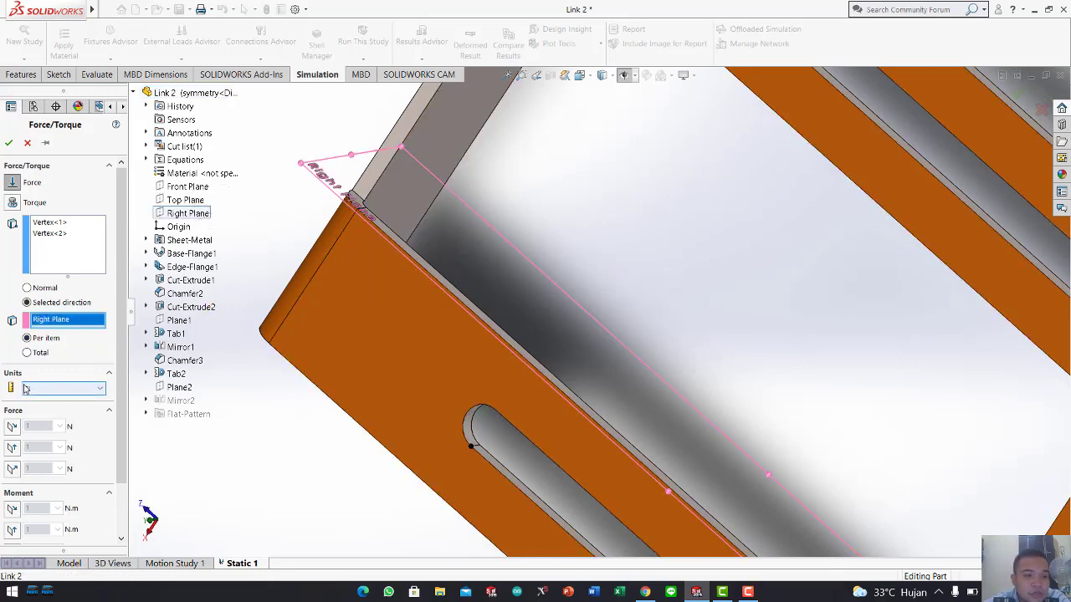
Apply a per-item force of 10 kgf normal to the Right Plane, using Metric (G) units
{"action": "left_click", "coordinate": [100, 389]}
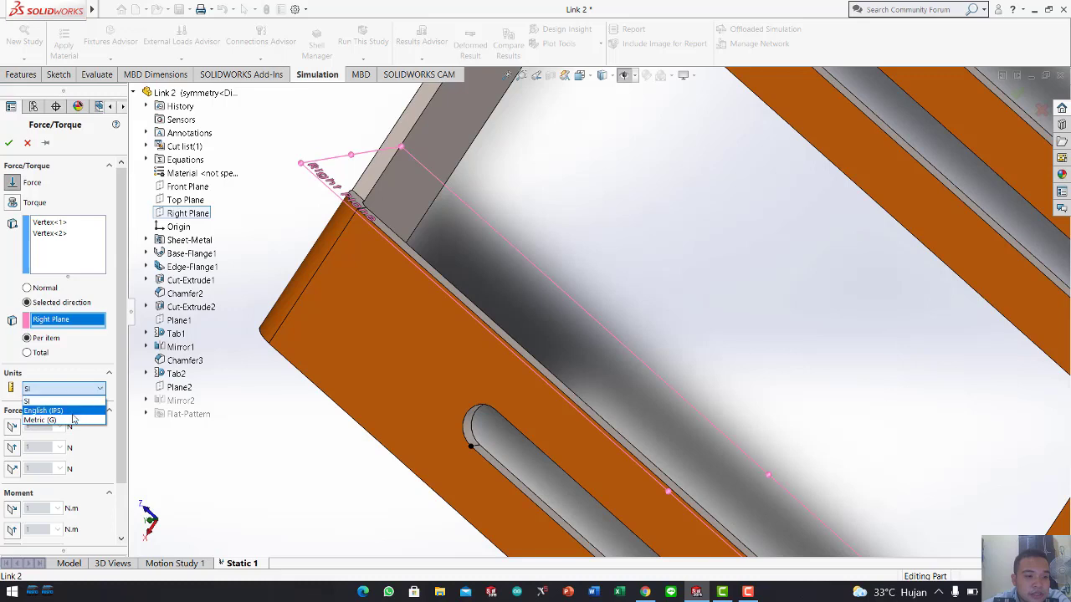
{"action": "left_click", "coordinate": [73, 419]}
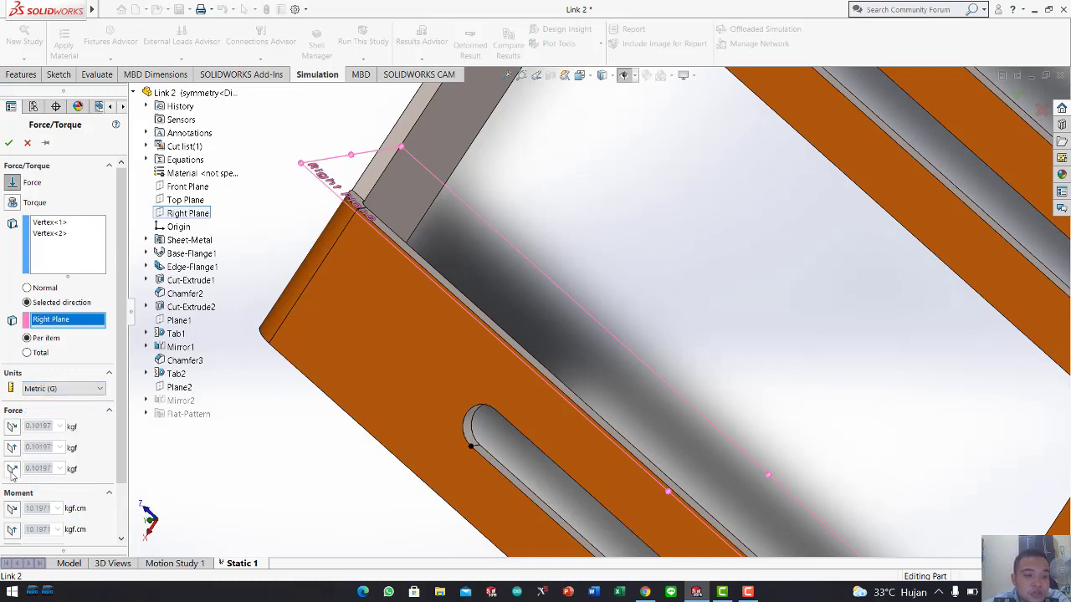
{"action": "left_click", "coordinate": [12, 470]}
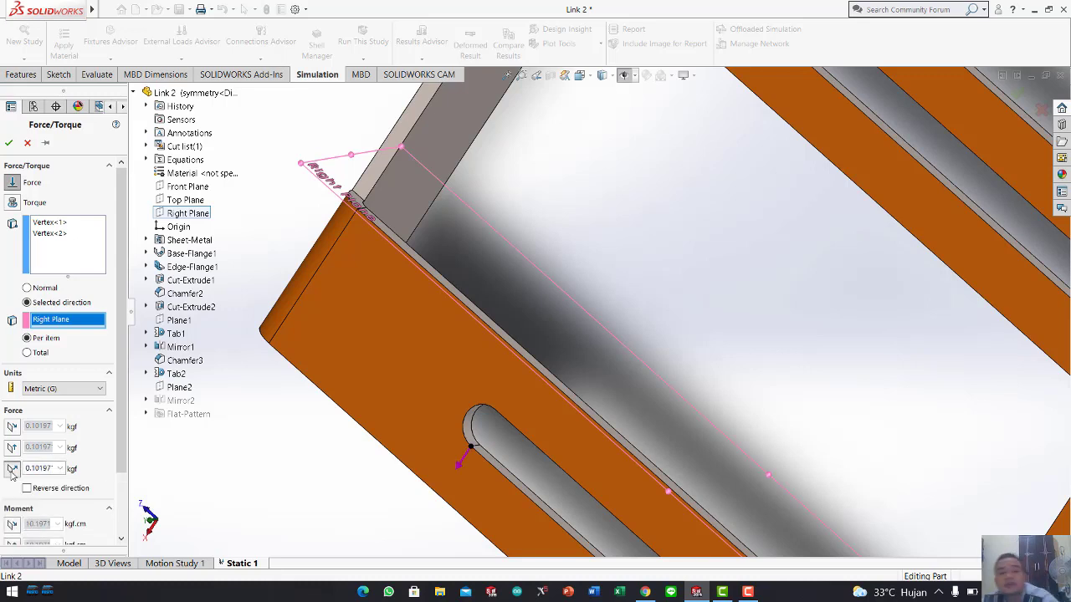
{"action": "double_click", "coordinate": [46, 468]}
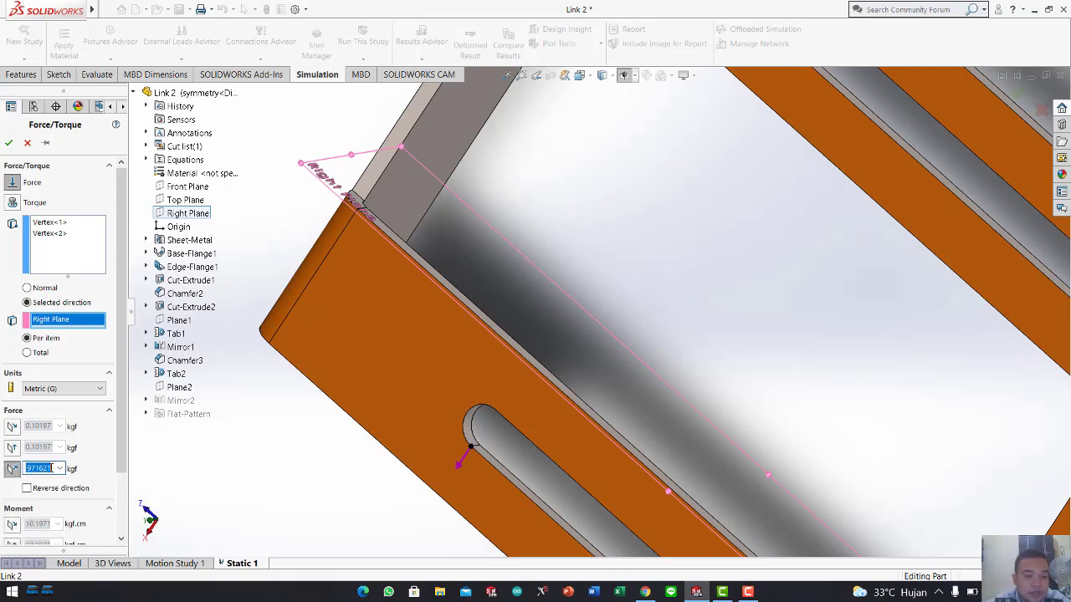
{"action": "type", "text": "10"}
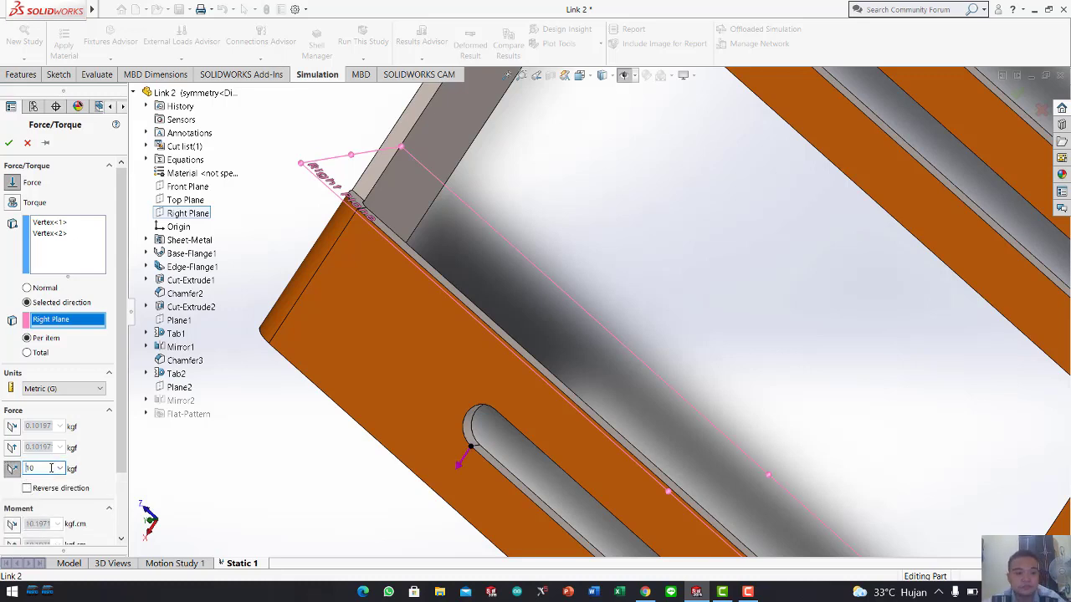
{"action": "scroll", "coordinate": [101, 474], "scroll_direction": "down", "scroll_amount": 3}
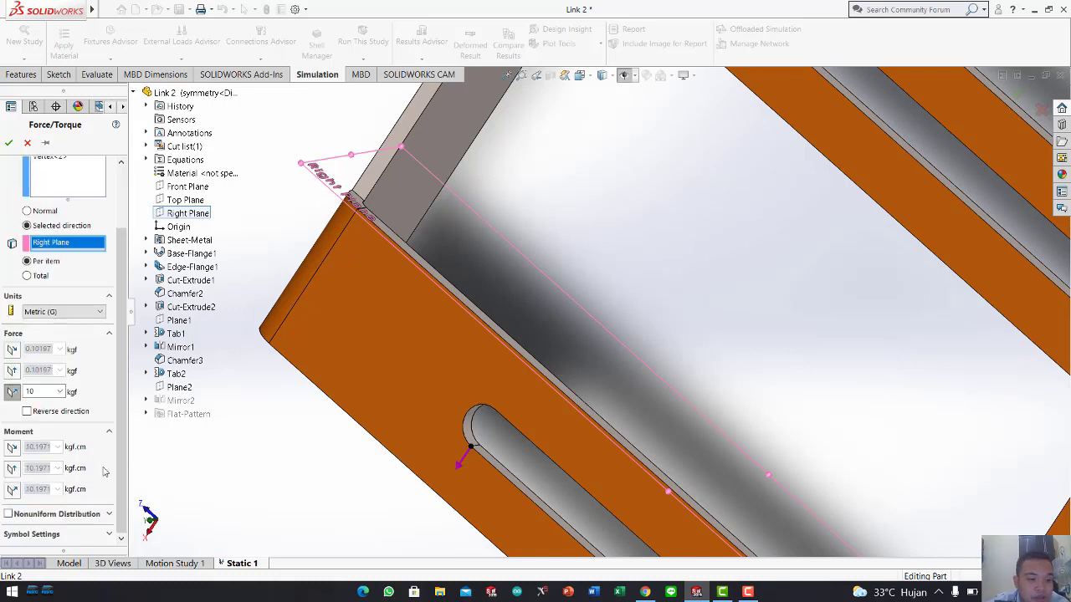
{"action": "left_click", "coordinate": [10, 144]}
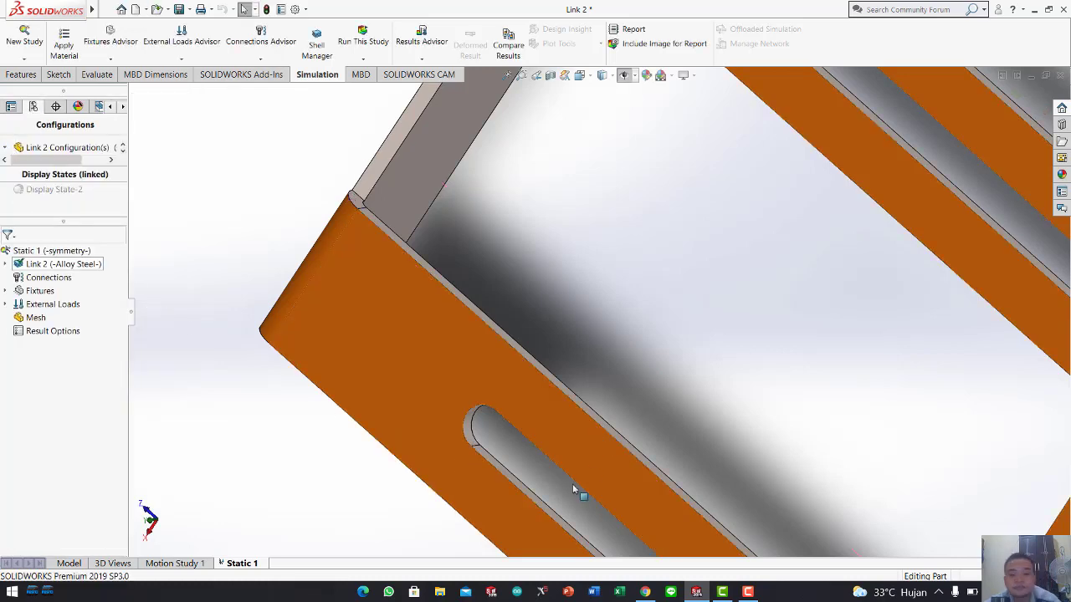
Start a new mesh for the study and set its parameters to curvature-based mesh
{"action": "scroll", "coordinate": [829, 382], "scroll_direction": "up", "scroll_amount": 8}
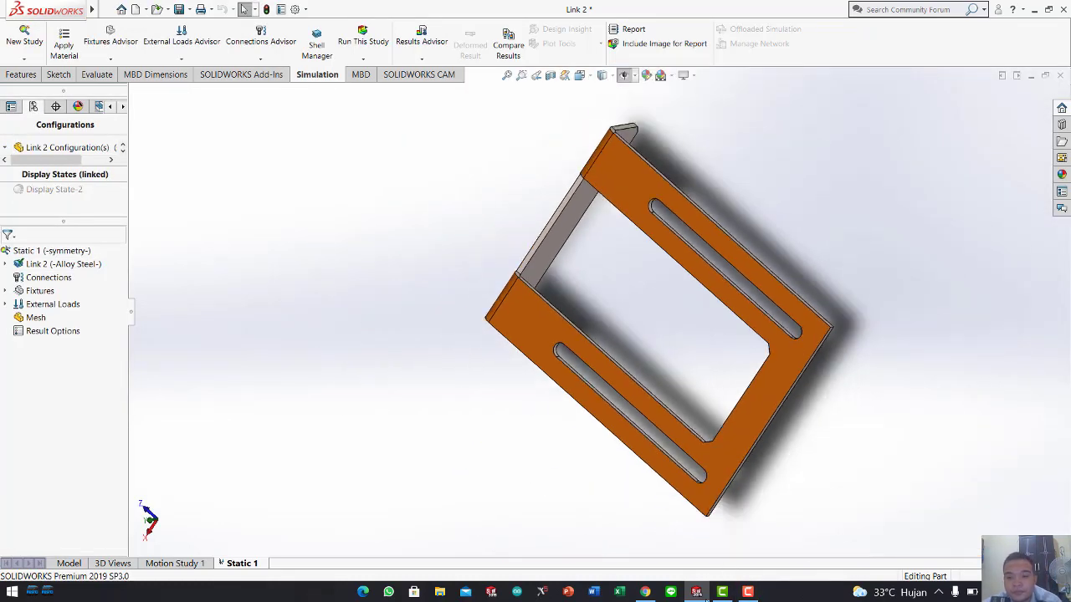
{"action": "left_click", "coordinate": [748, 592]}
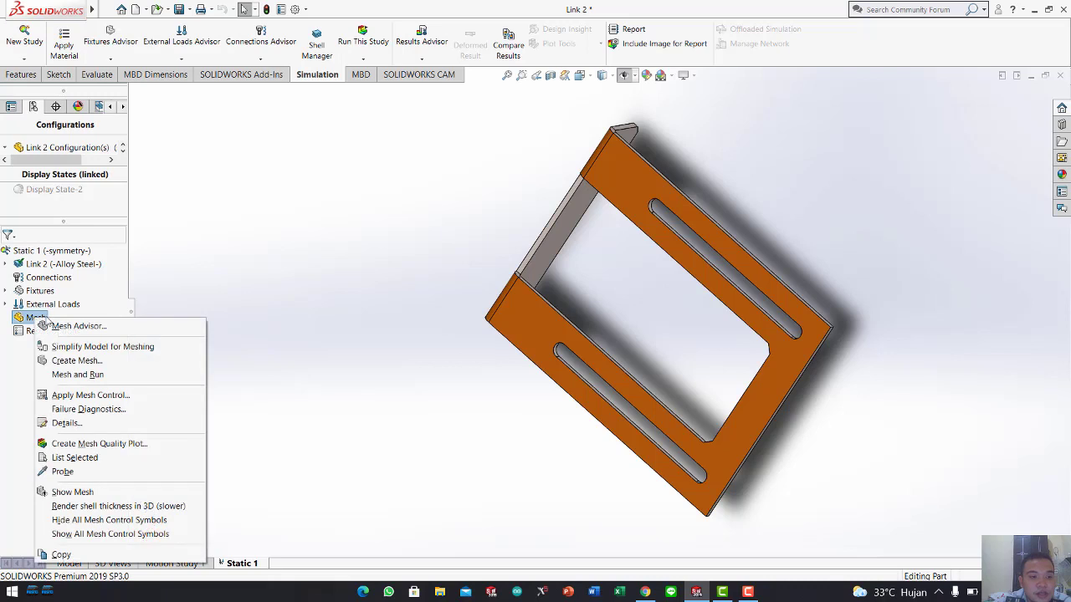
{"action": "left_click", "coordinate": [72, 360]}
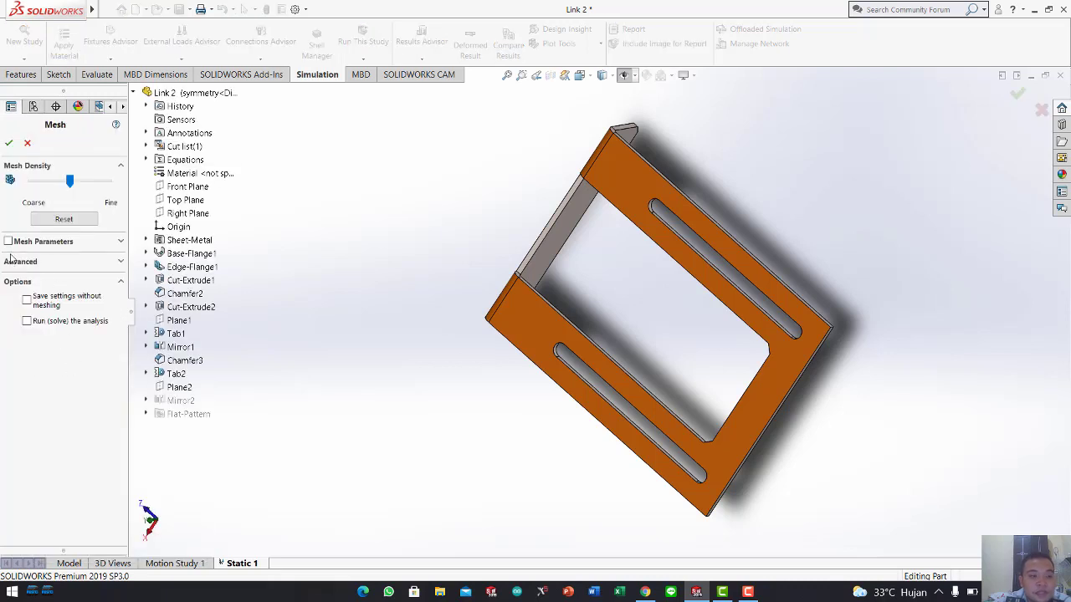
{"action": "left_click", "coordinate": [9, 241]}
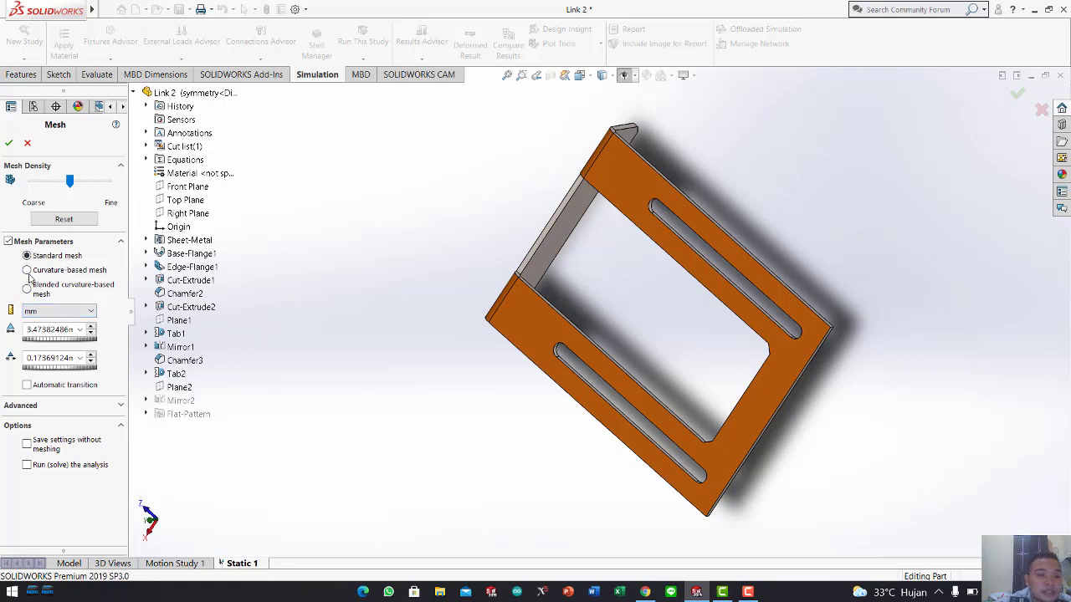
{"action": "left_click", "coordinate": [26, 270]}
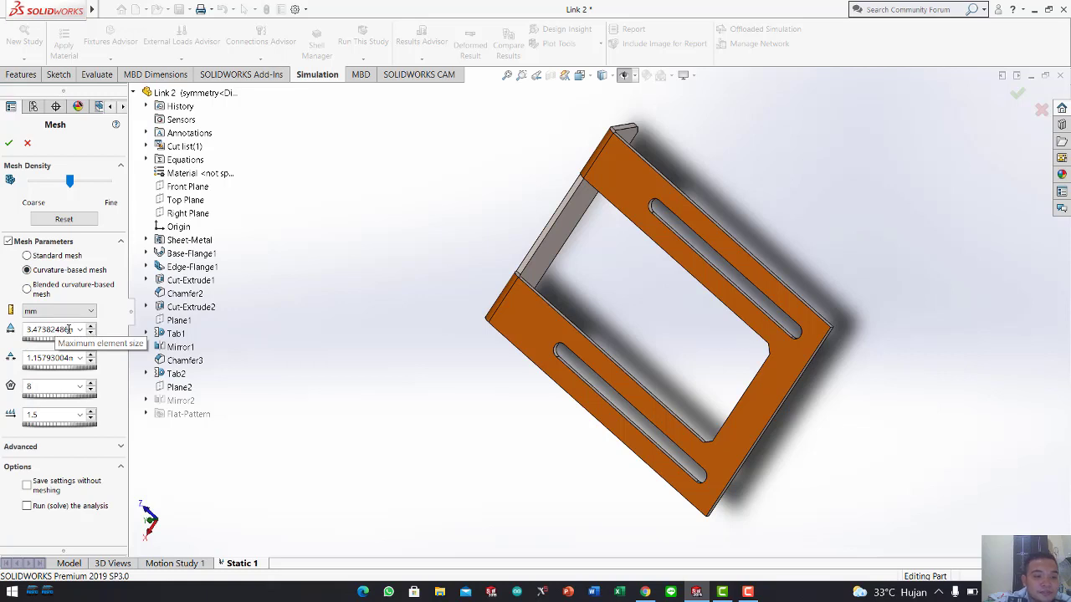
Set the maximum element size to 2 mm and the minimum to 0.5 mm, and generate the mesh
{"action": "double_click", "coordinate": [69, 329]}
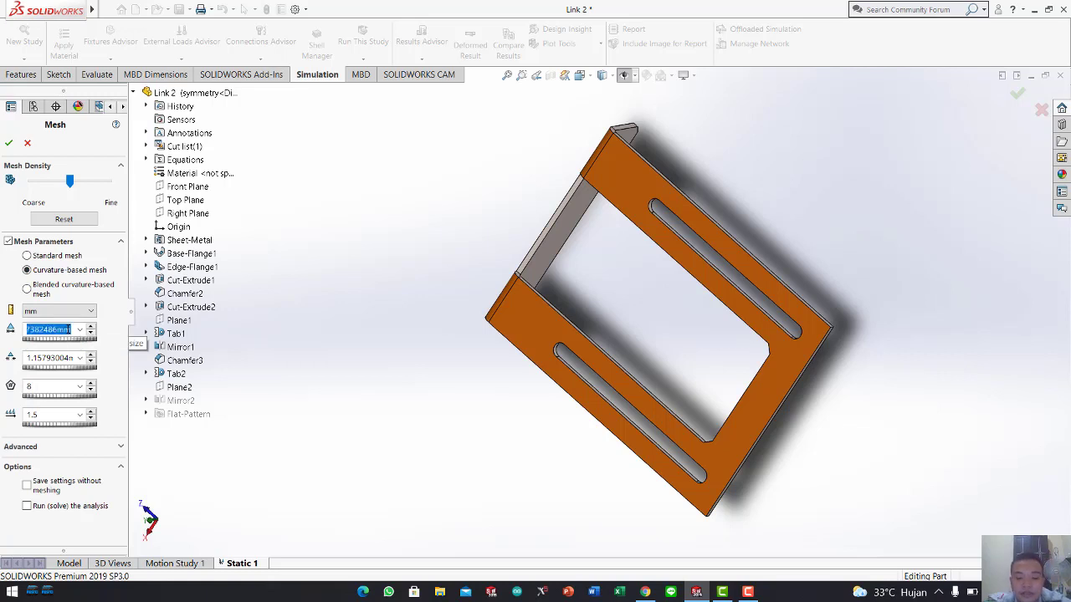
{"action": "type", "text": "2"}
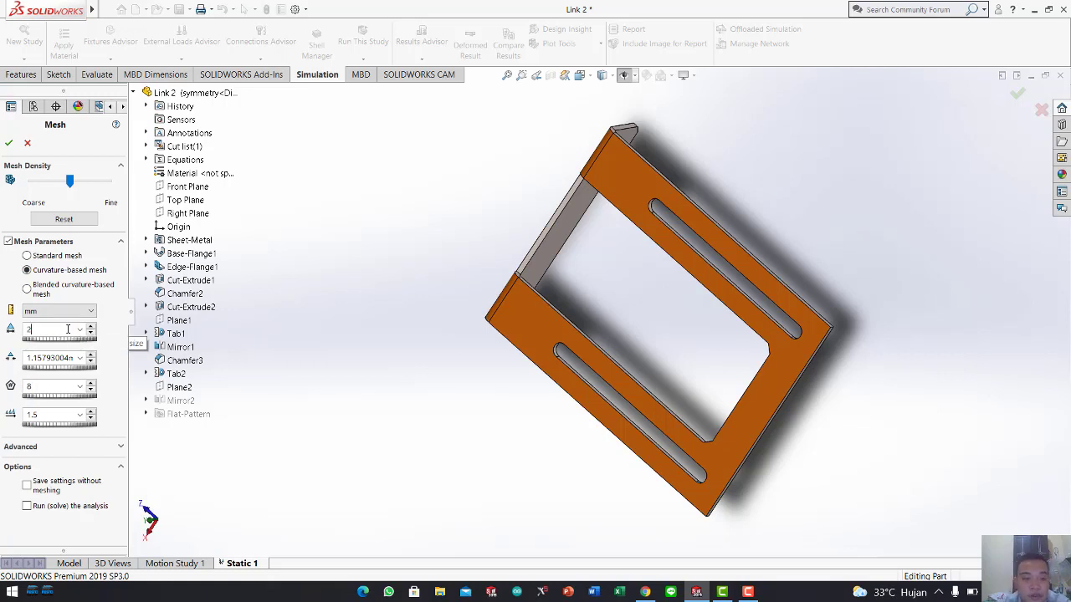
{"action": "key", "text": "Return"}
{"action": "left_click", "coordinate": [55, 358]}
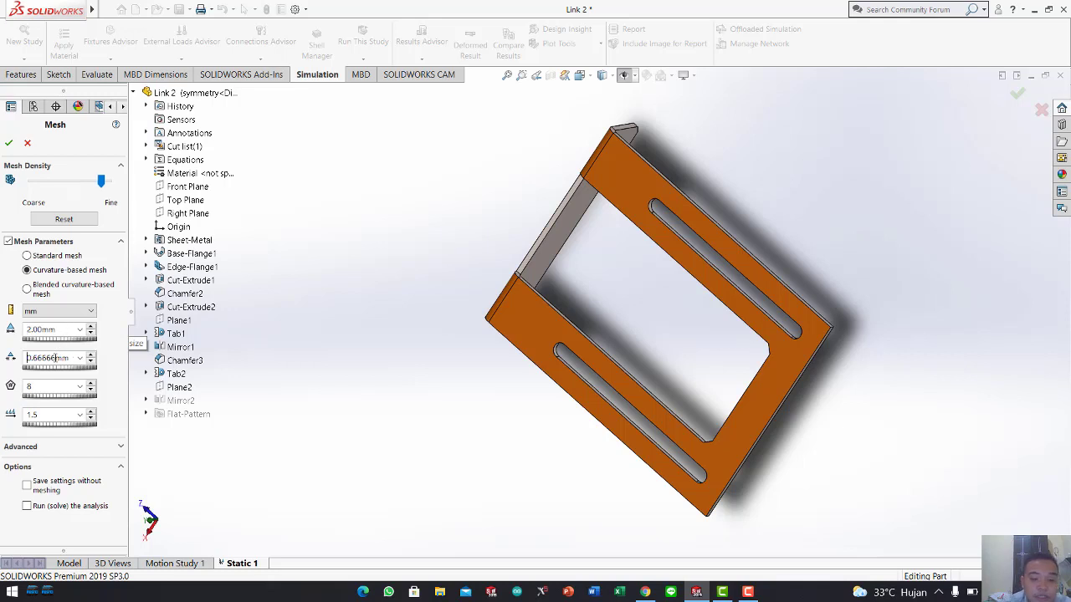
{"action": "double_click", "coordinate": [55, 358]}
{"action": "type", "text": "0.50mm"}
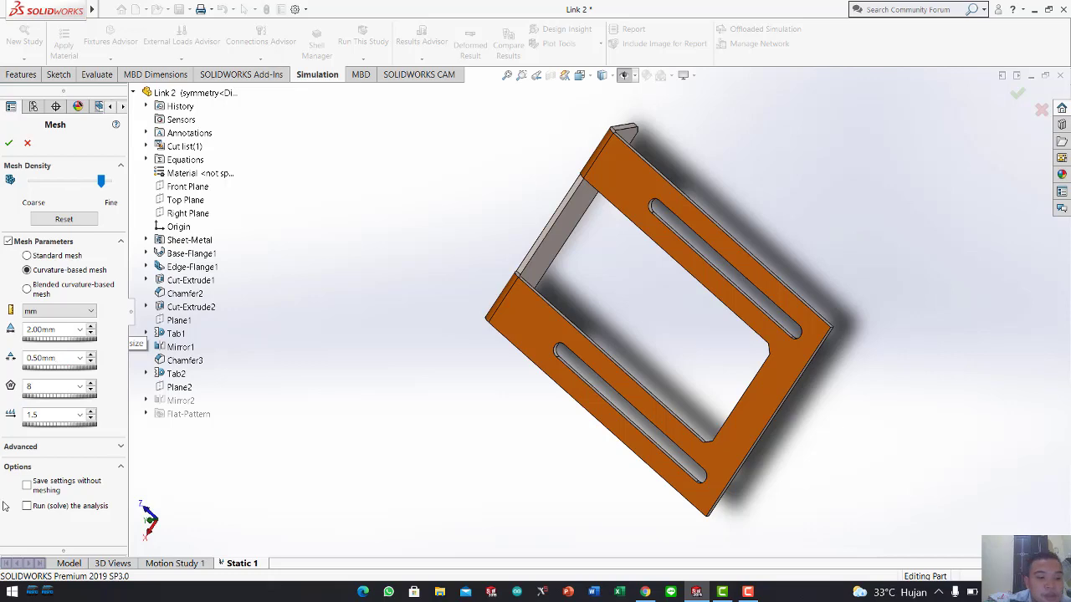
{"action": "left_click", "coordinate": [9, 146]}
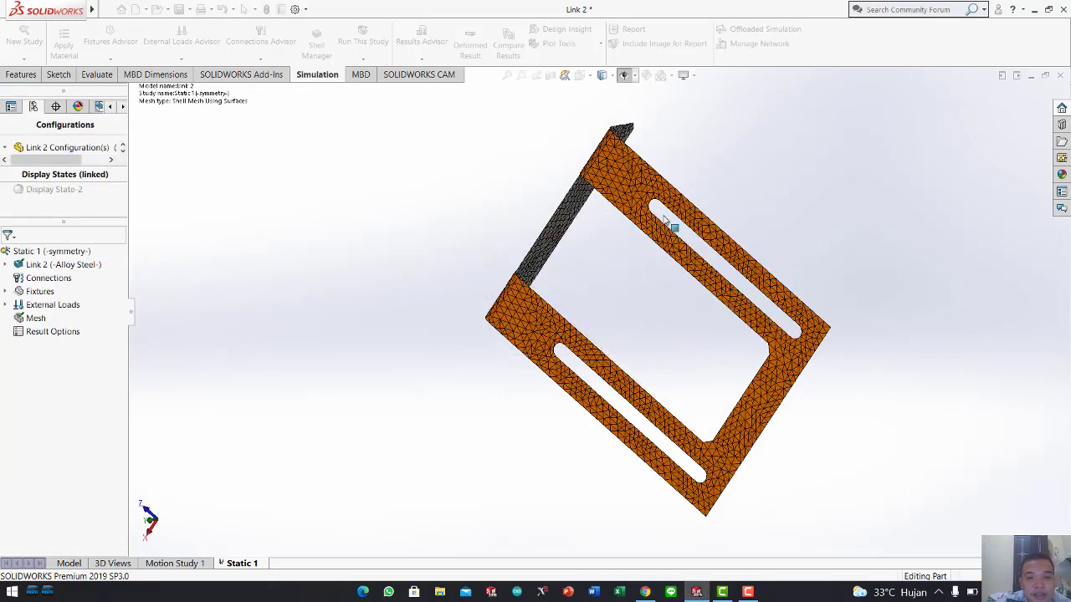
Run the Static 1 study and view the von Mises stress plot on the deformed bracket
{"action": "middle_click_drag", "start_coordinate": [646, 222], "coordinate": [677, 219]}
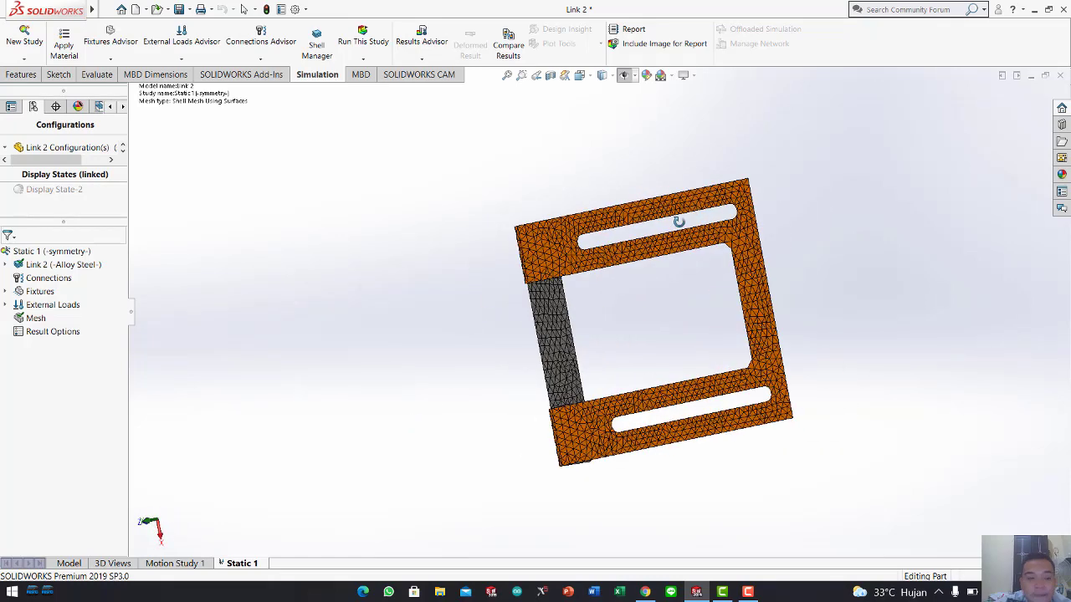
{"action": "right_click", "coordinate": [47, 265]}
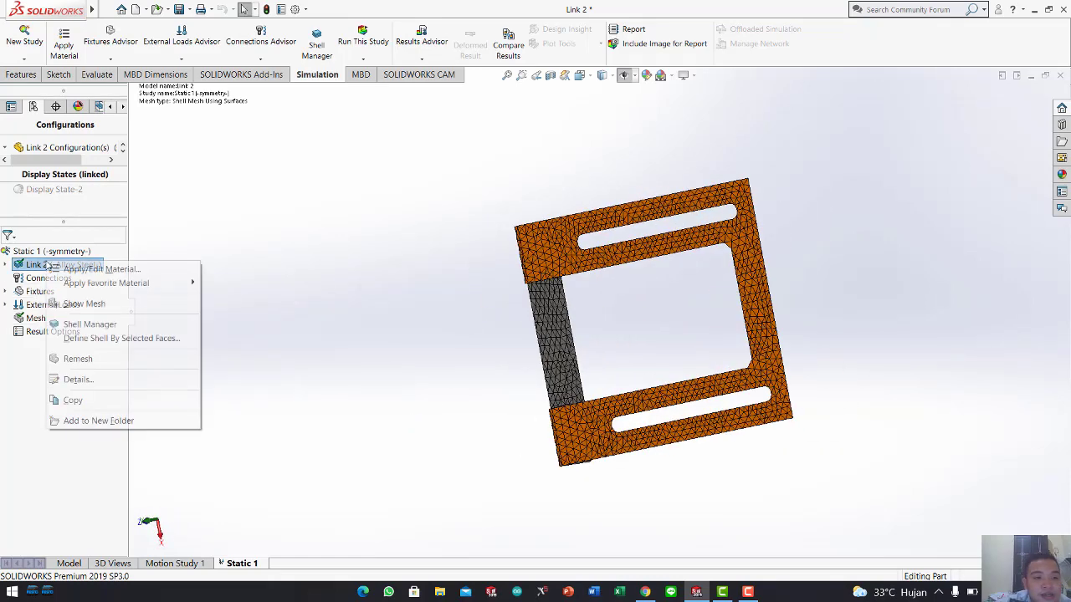
{"action": "left_click", "coordinate": [53, 251]}
{"action": "right_click", "coordinate": [57, 250]}
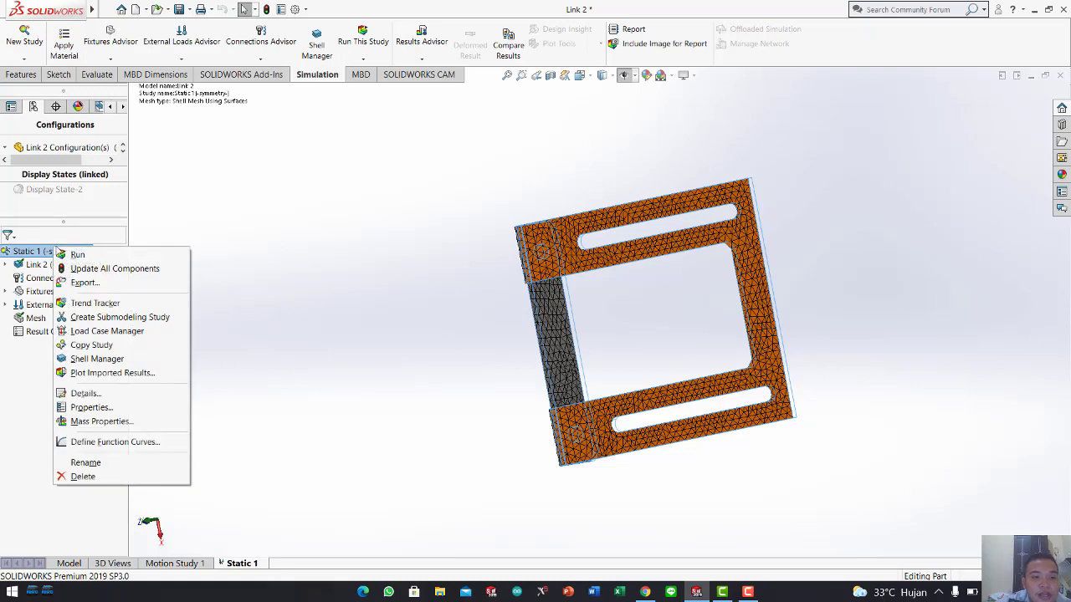
{"action": "left_click", "coordinate": [77, 254]}
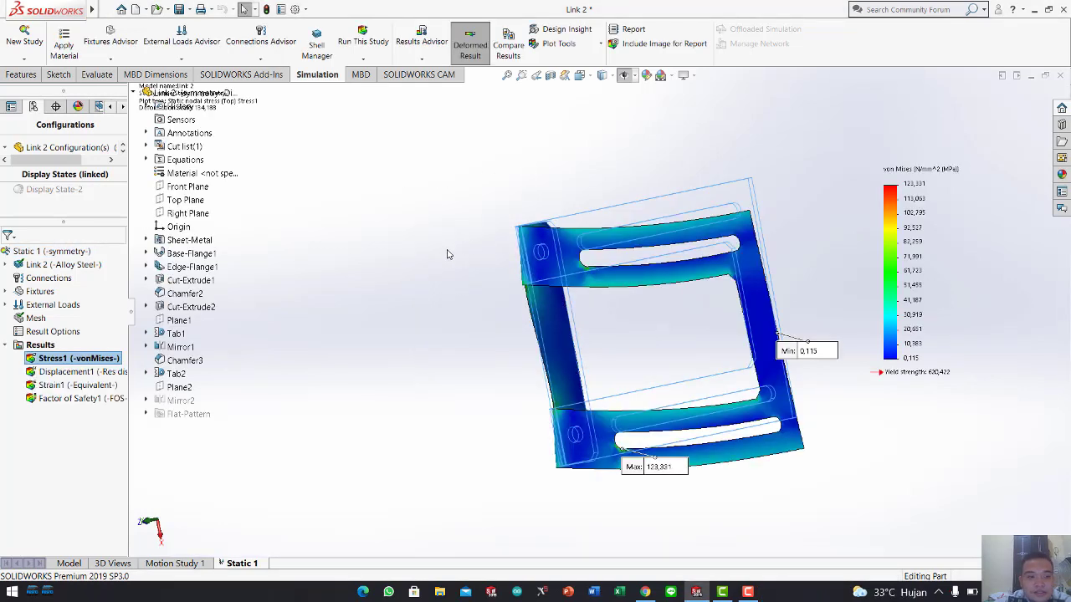
{"action": "middle_click_drag", "start_coordinate": [593, 249], "coordinate": [1003, 183]}
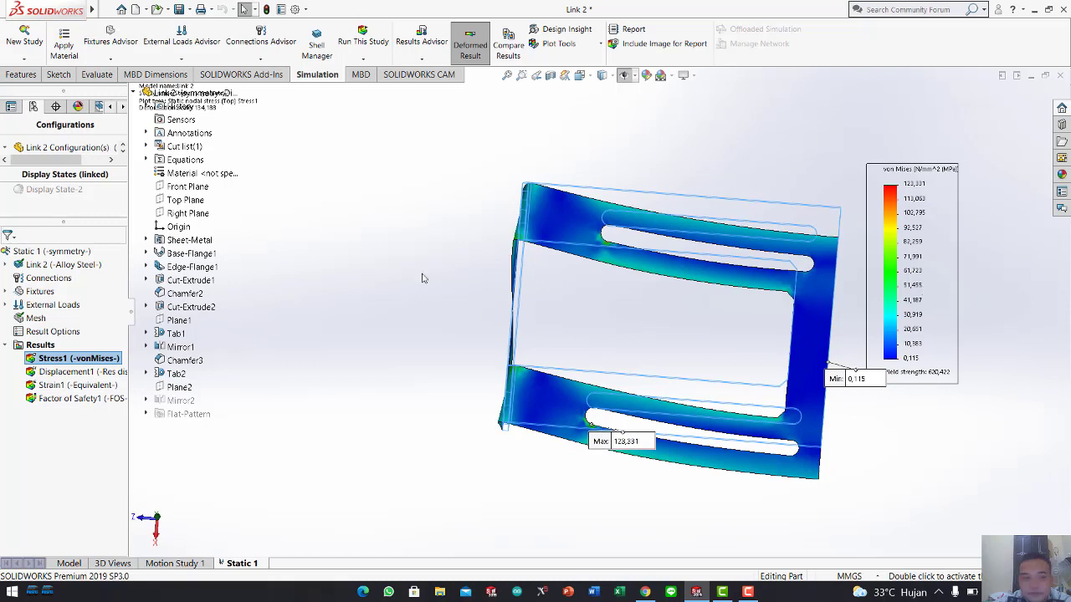
Edit the von Mises stress plot definition so it displays the Bottom shell face
{"action": "right_click", "coordinate": [65, 360]}
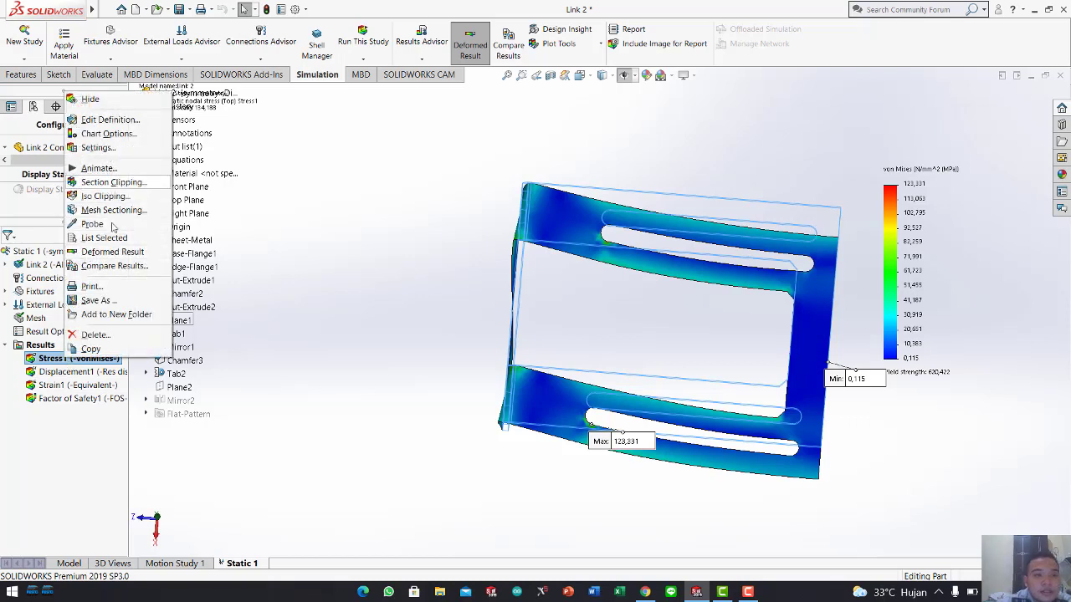
{"action": "left_click", "coordinate": [226, 396]}
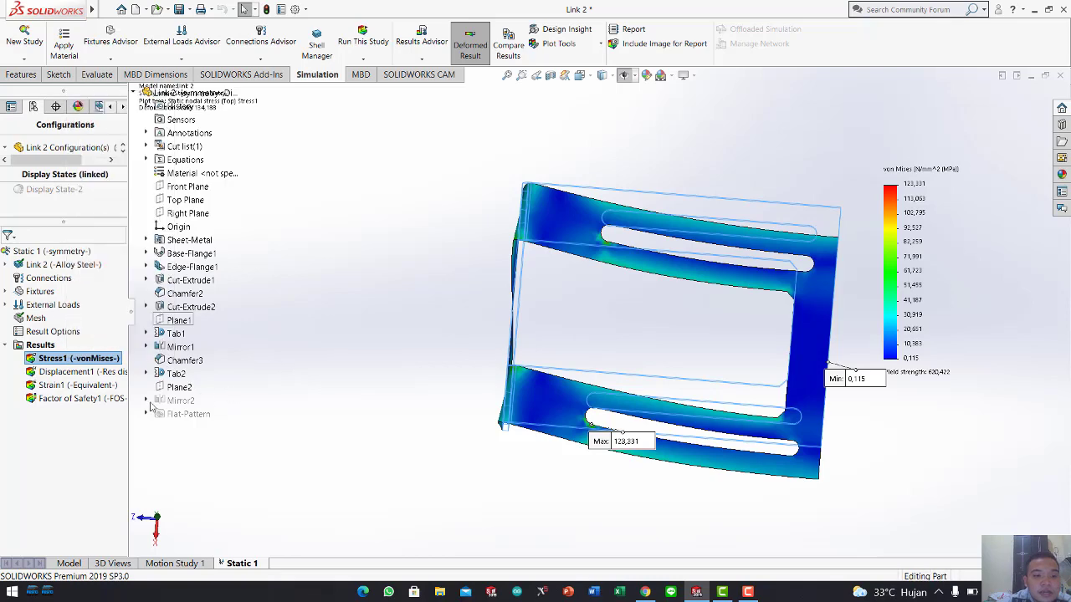
{"action": "right_click", "coordinate": [77, 365]}
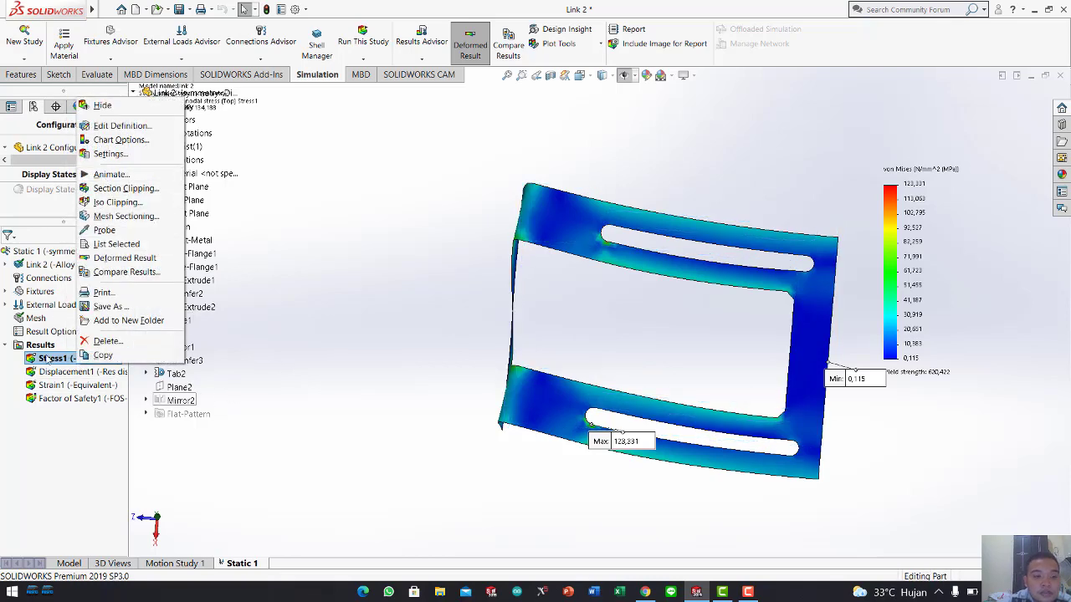
{"action": "left_click", "coordinate": [110, 130]}
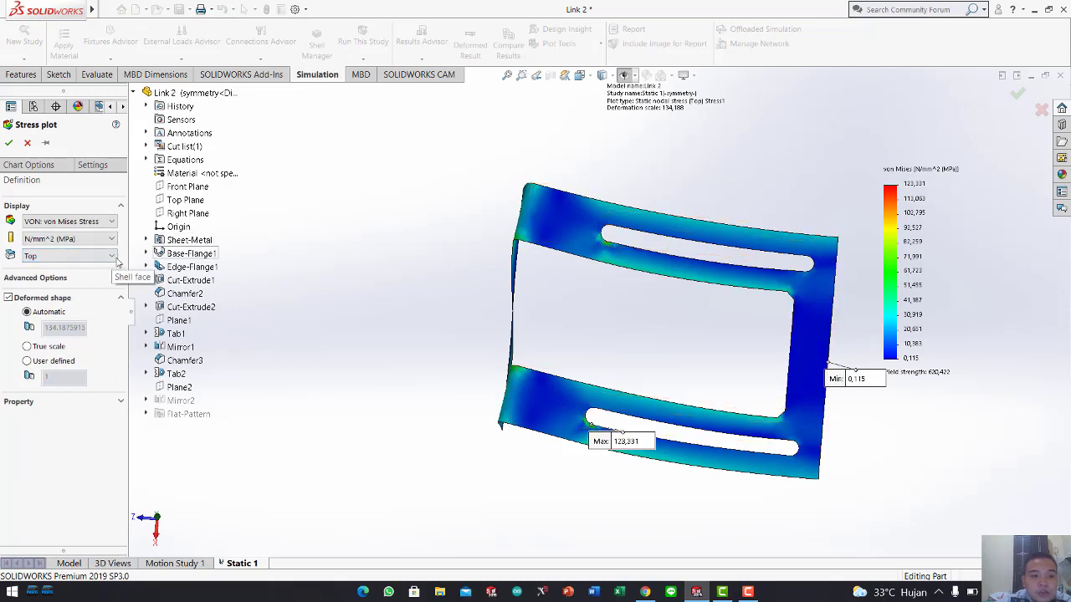
{"action": "left_click", "coordinate": [112, 258]}
{"action": "left_click", "coordinate": [51, 277]}
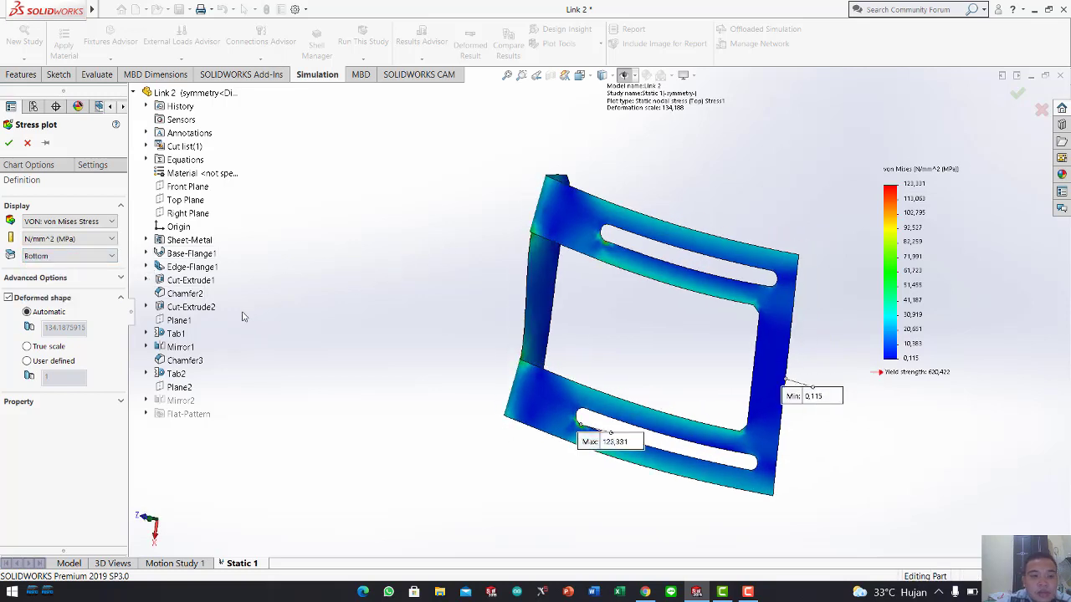
{"action": "left_click", "coordinate": [113, 258]}
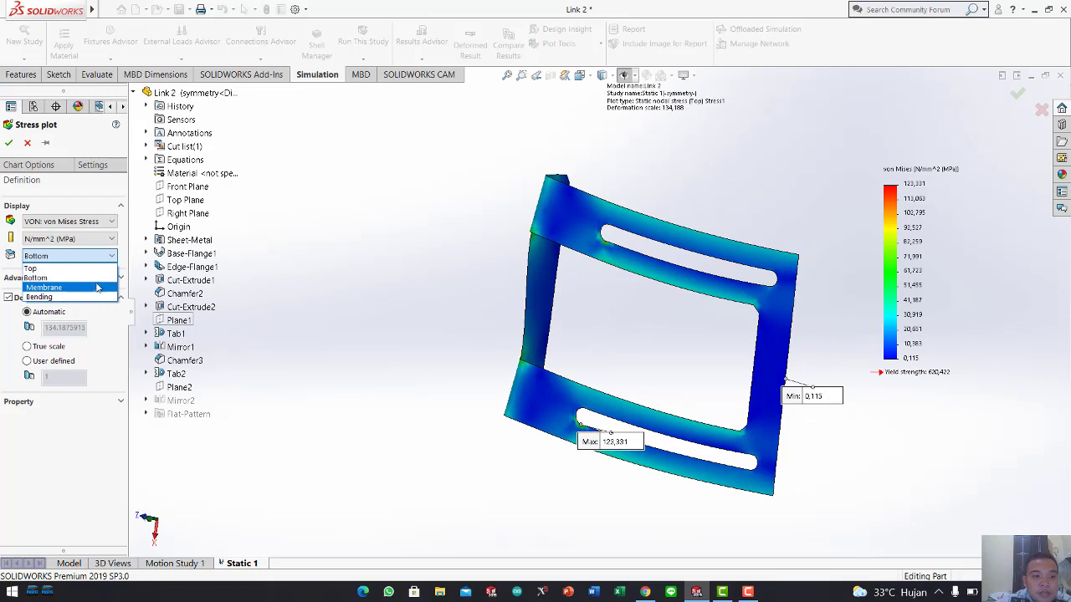
{"action": "left_click", "coordinate": [97, 284]}
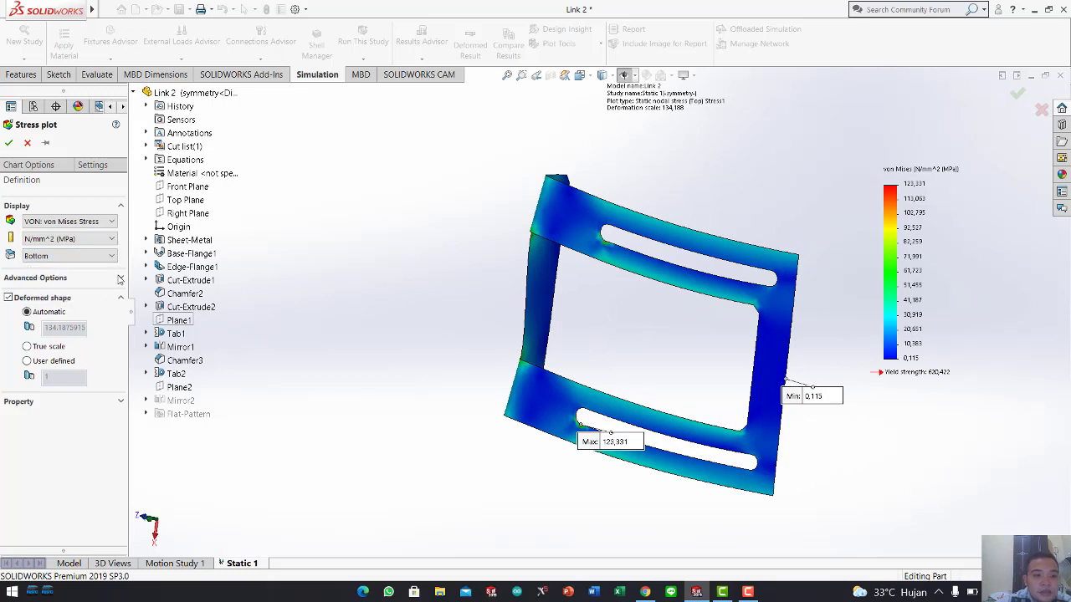
{"action": "left_click", "coordinate": [8, 143]}
Edit the von Mises stress plot to display symmetric results and render the shell thickness in 3D
{"action": "mouse_move", "coordinate": [397, 265]}
{"action": "middle_mouse_down"}
{"action": "mouse_move", "coordinate": [310, 298]}
{"action": "mouse_move", "coordinate": [251, 280]}
{"action": "mouse_move", "coordinate": [385, 276]}
{"action": "mouse_move", "coordinate": [416, 256]}
{"action": "middle_mouse_up"}
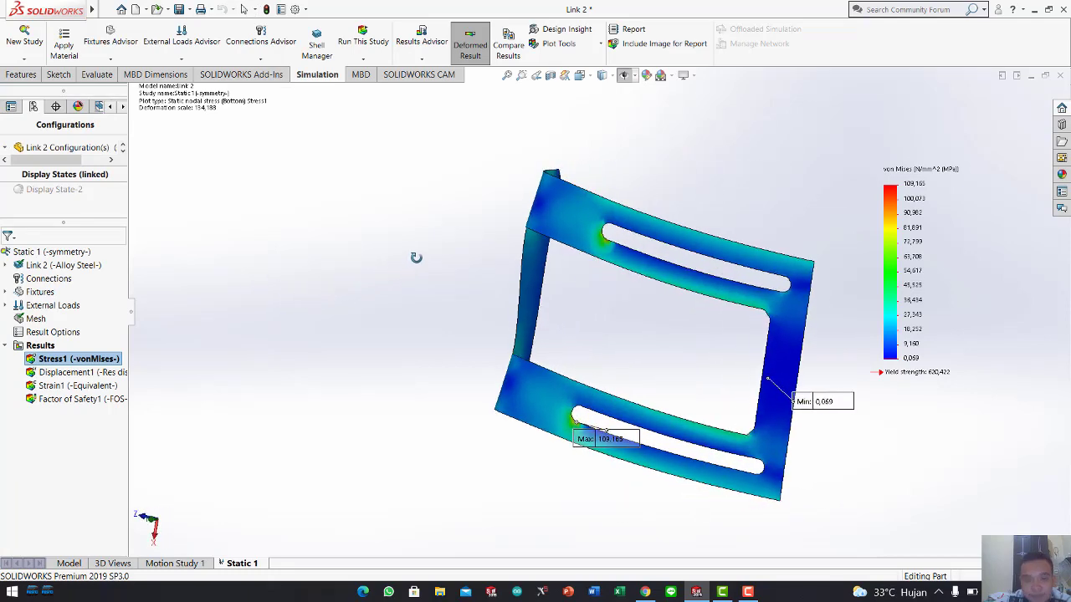
{"action": "right_click", "coordinate": [65, 360]}
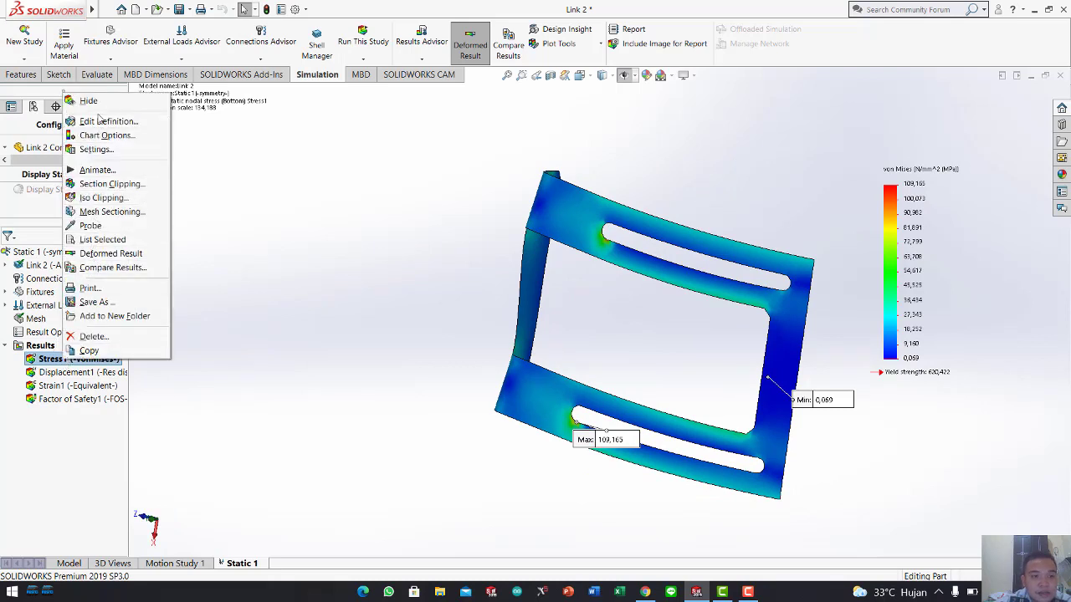
{"action": "left_click", "coordinate": [102, 122]}
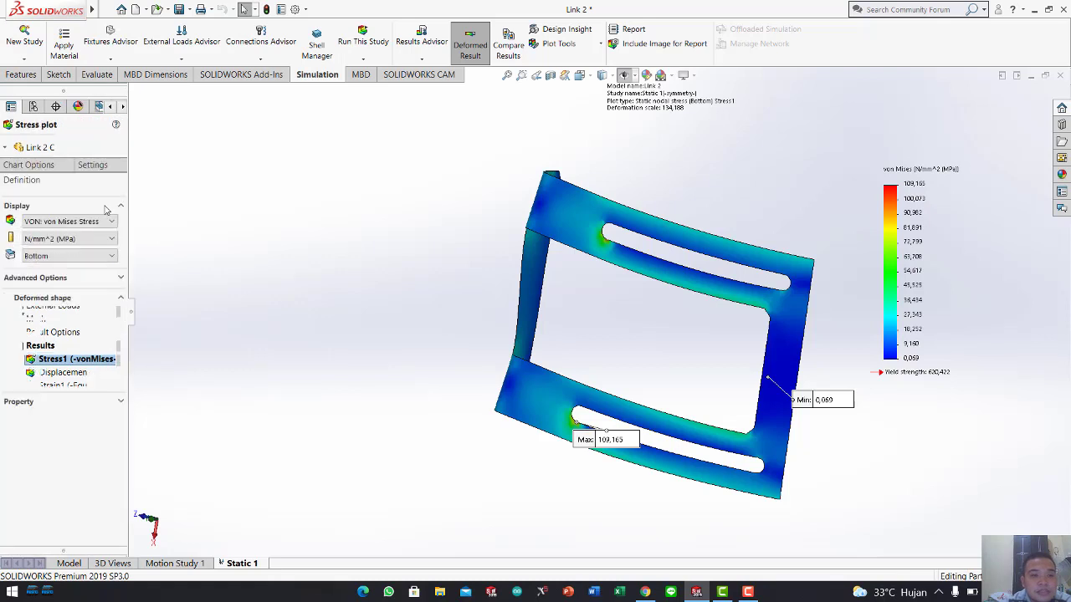
{"action": "left_click", "coordinate": [120, 278]}
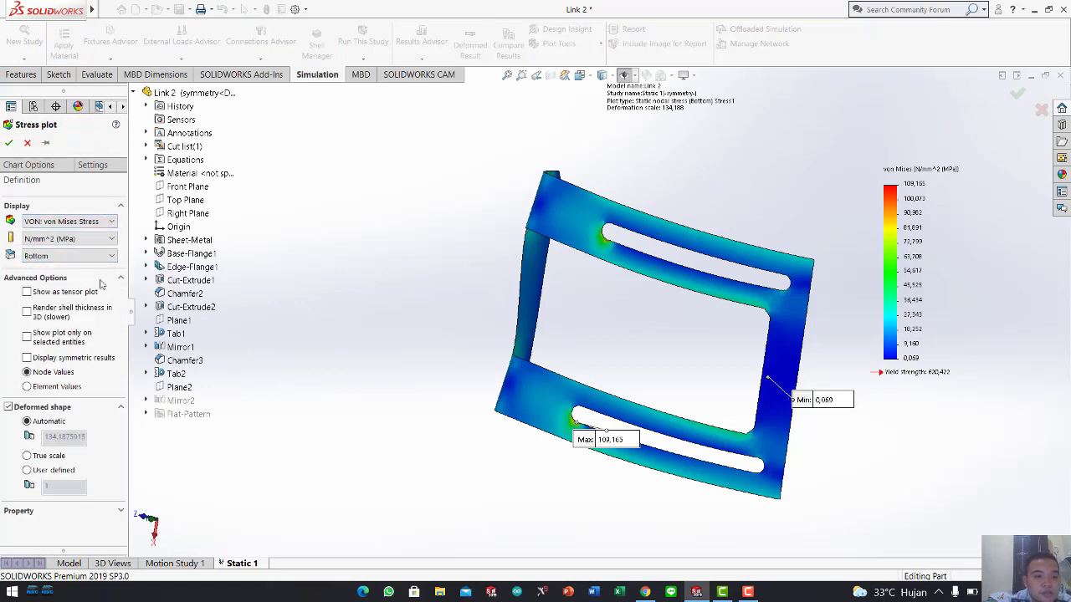
{"action": "left_click", "coordinate": [27, 358]}
{"action": "left_click", "coordinate": [27, 311]}
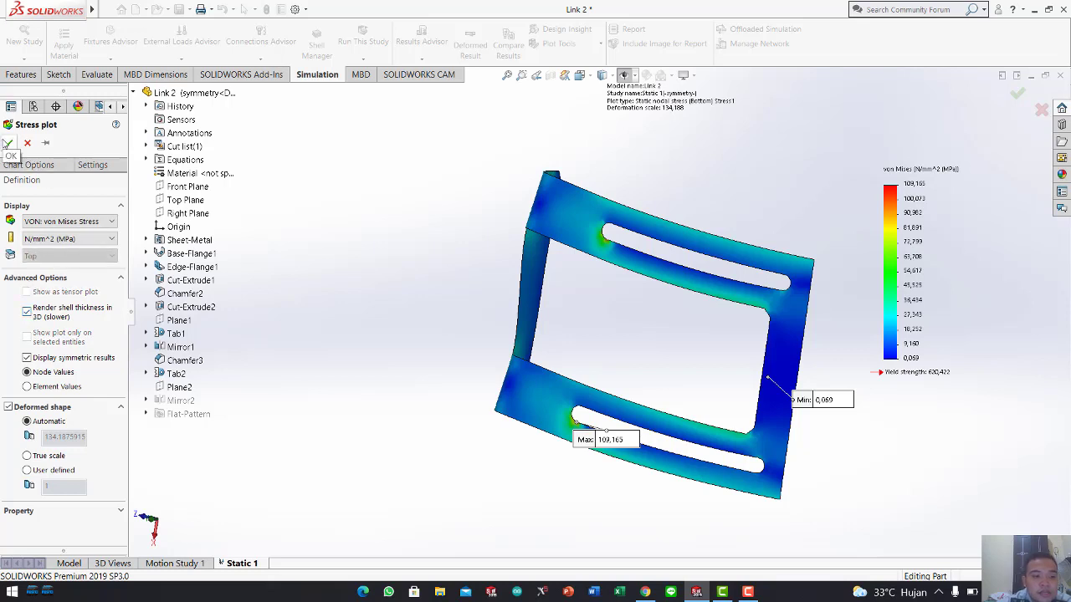
{"action": "left_click", "coordinate": [6, 144]}
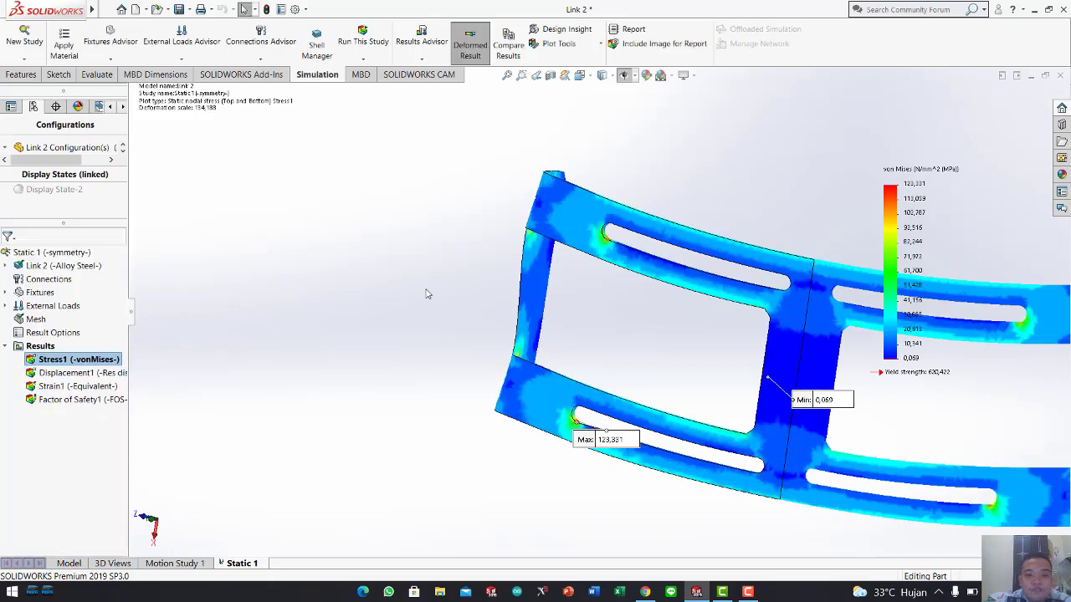
Show the displacement, equivalent strain and factor of safety plots of the Static 1 study one after another, and examine the safety distribution
{"action": "middle_click_drag", "start_coordinate": [655, 273], "coordinate": [619, 259]}
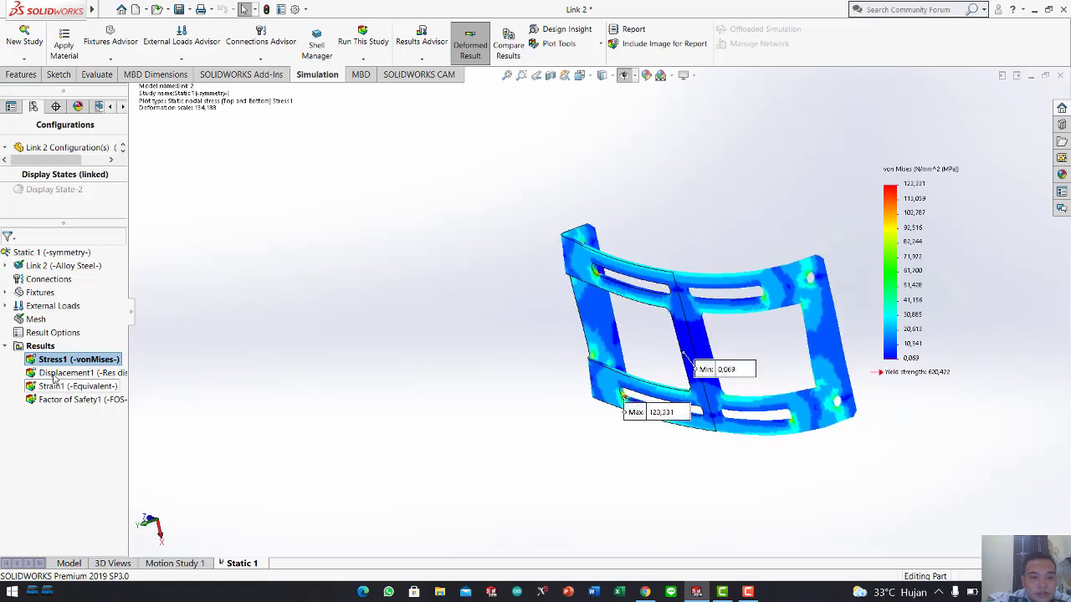
{"action": "double_click", "coordinate": [62, 374]}
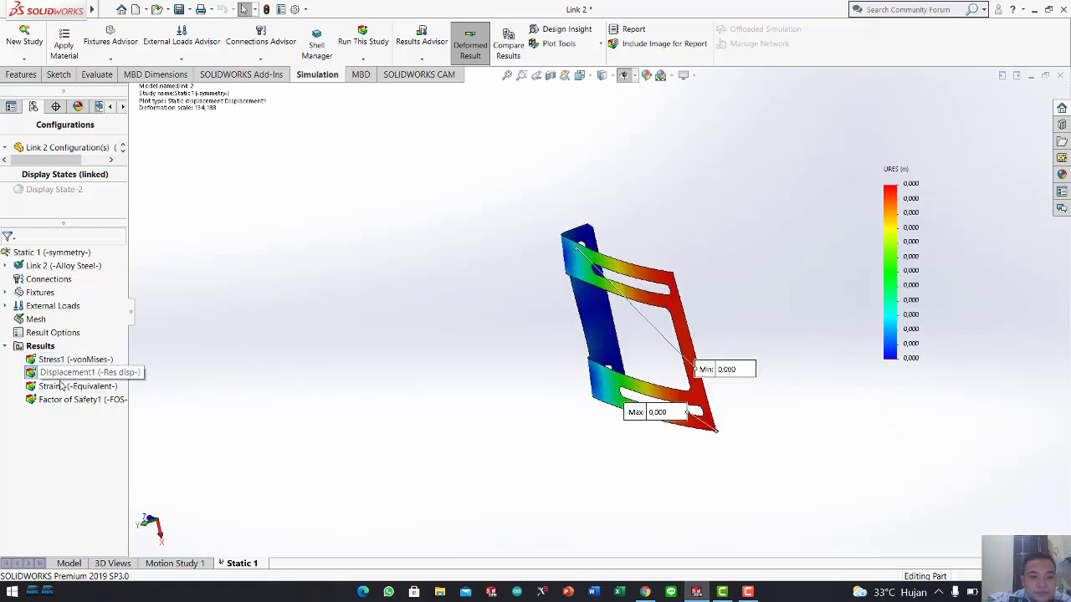
{"action": "double_click", "coordinate": [60, 386]}
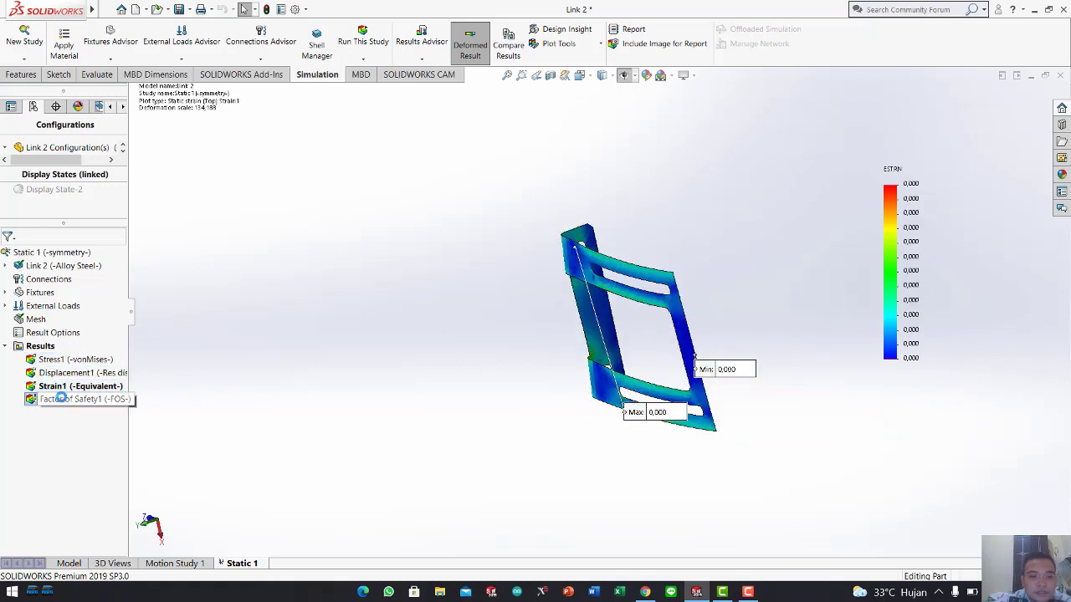
{"action": "double_click", "coordinate": [61, 399]}
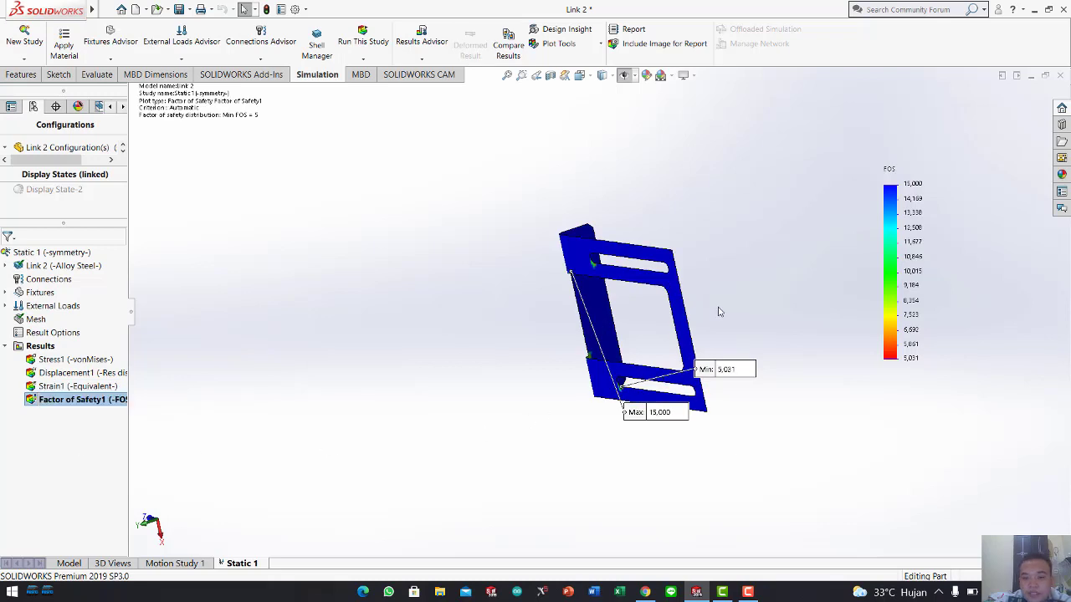
{"action": "middle_click_drag", "start_coordinate": [717, 302], "coordinate": [729, 294]}
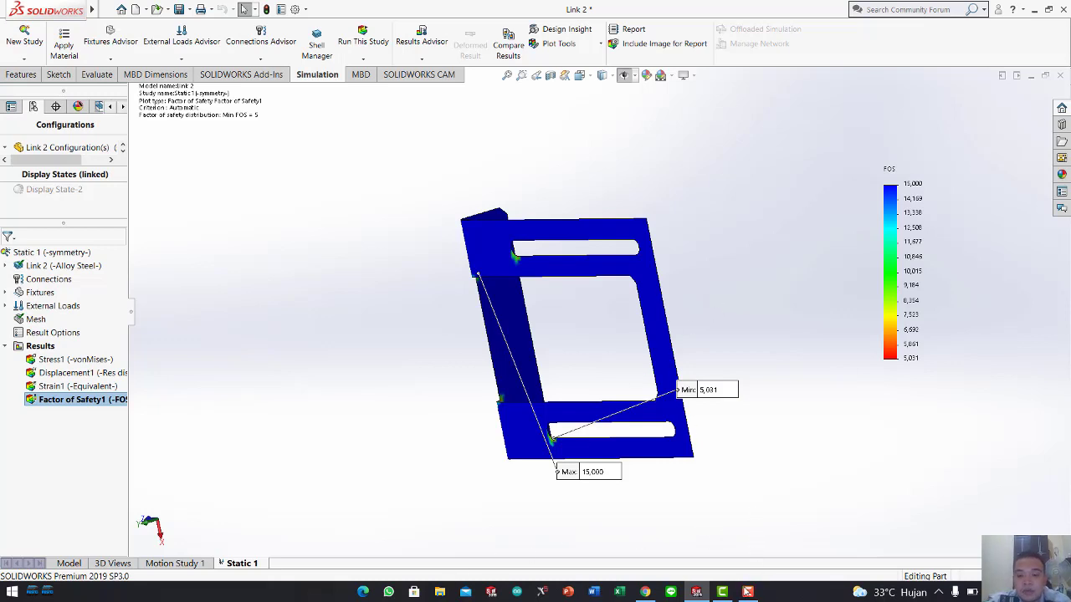
{"action": "left_click", "coordinate": [747, 594]}
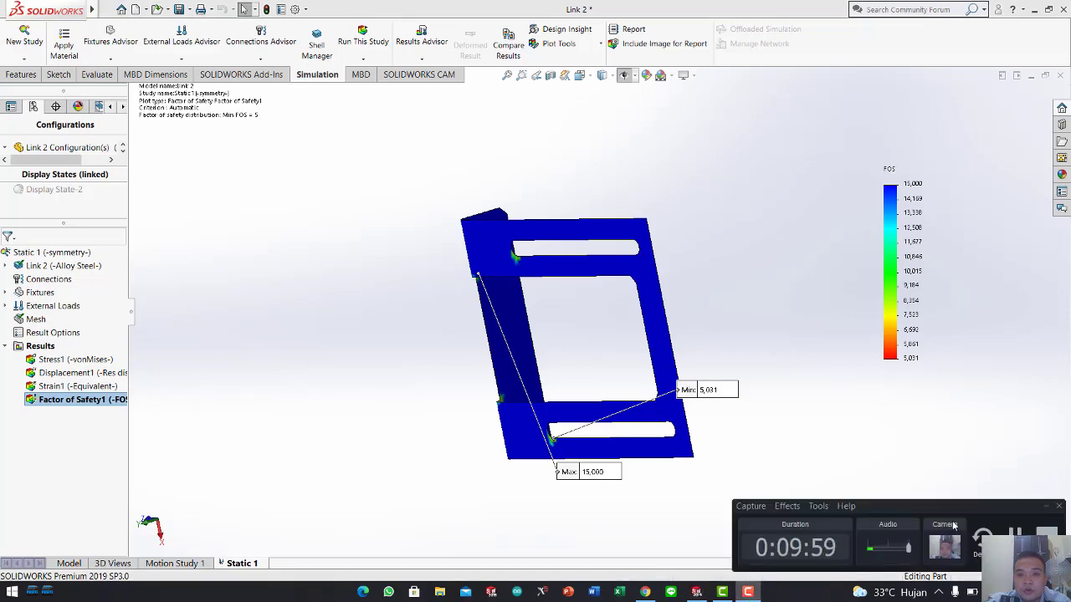